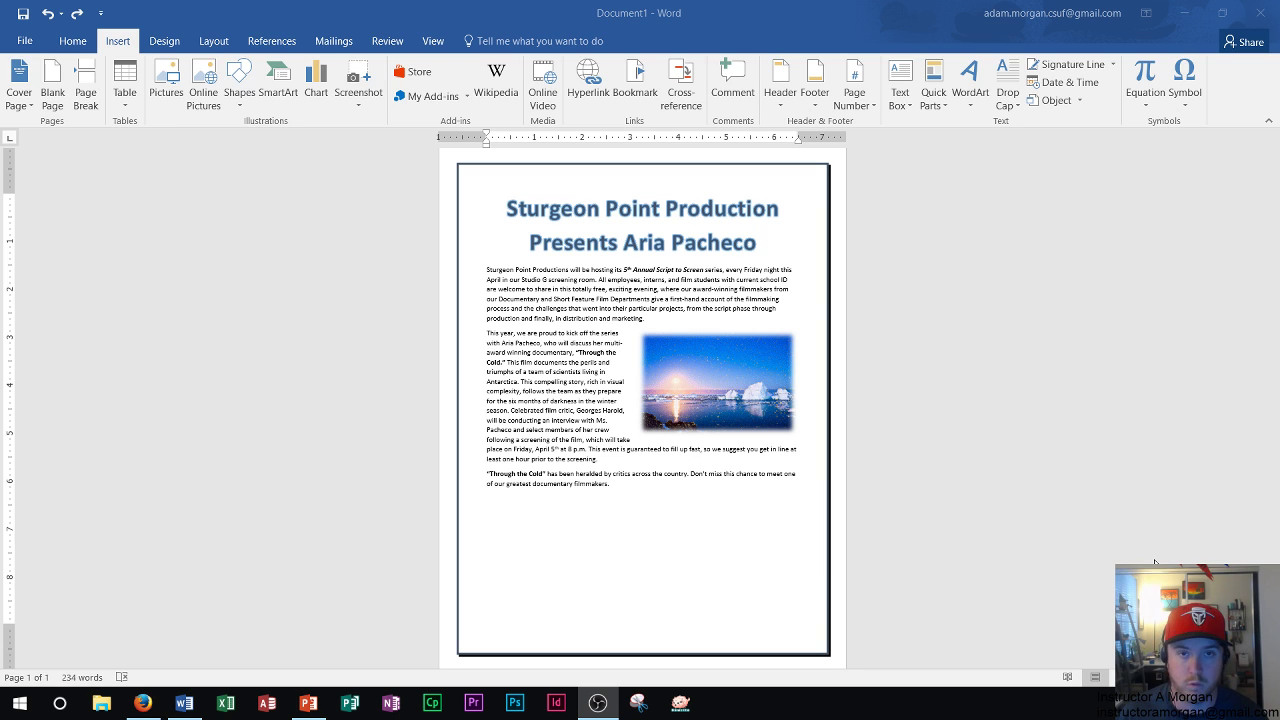
# Step: Draw a text box about 6.12" wide and 2.1" tall below the flyer's closing paragraph
pyautogui.click(367, 460)
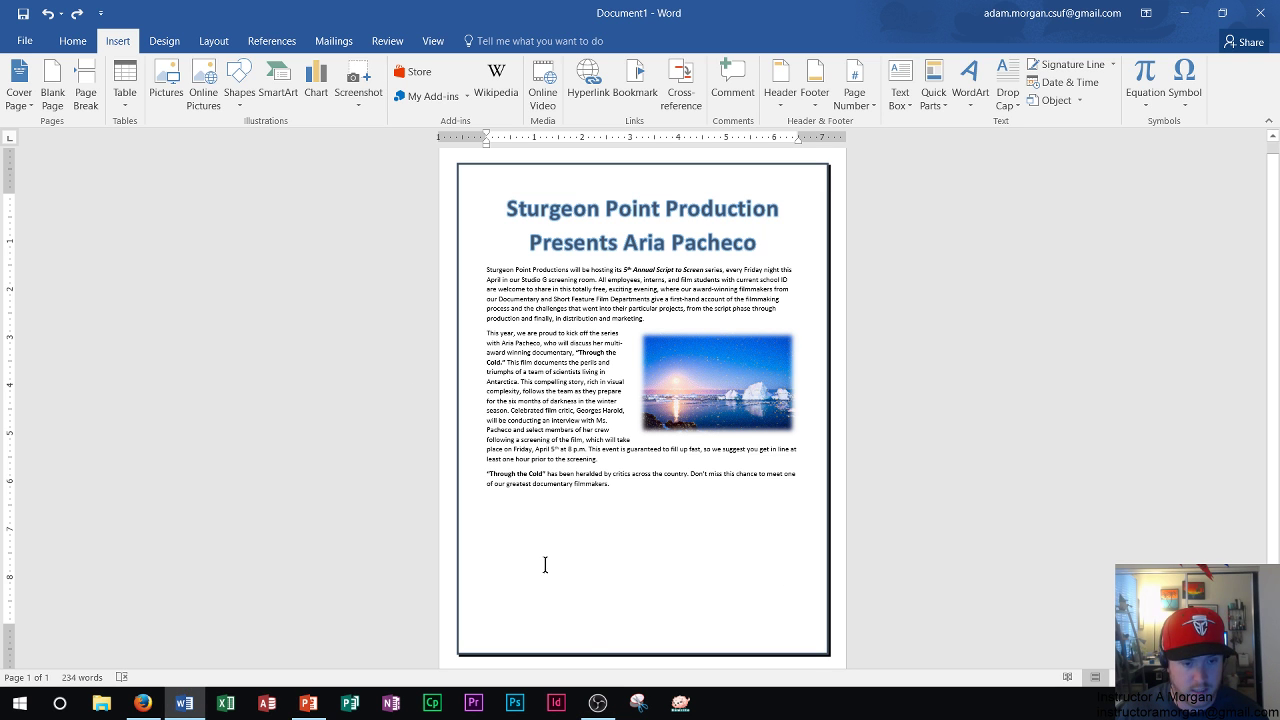
pyautogui.scroll(2, 526, 545)
pyautogui.scroll(2, 525, 542)
pyautogui.scroll(-3, 528, 504)
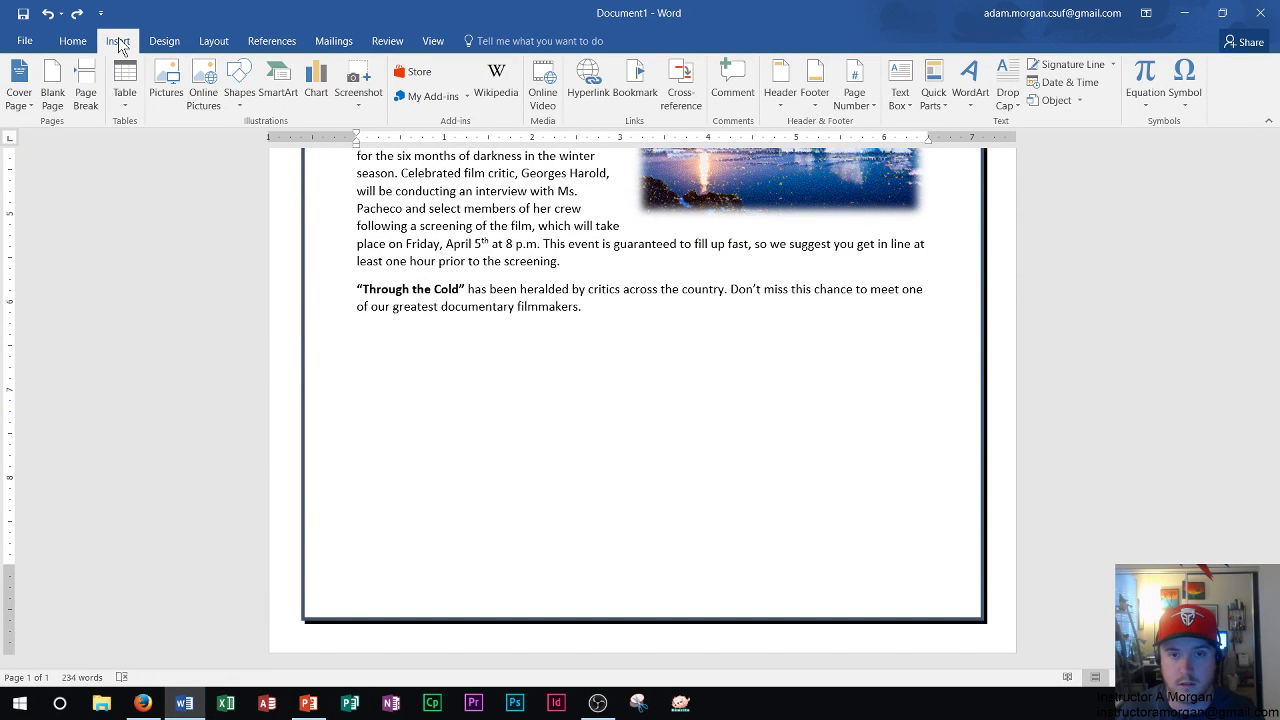
pyautogui.click(903, 98)
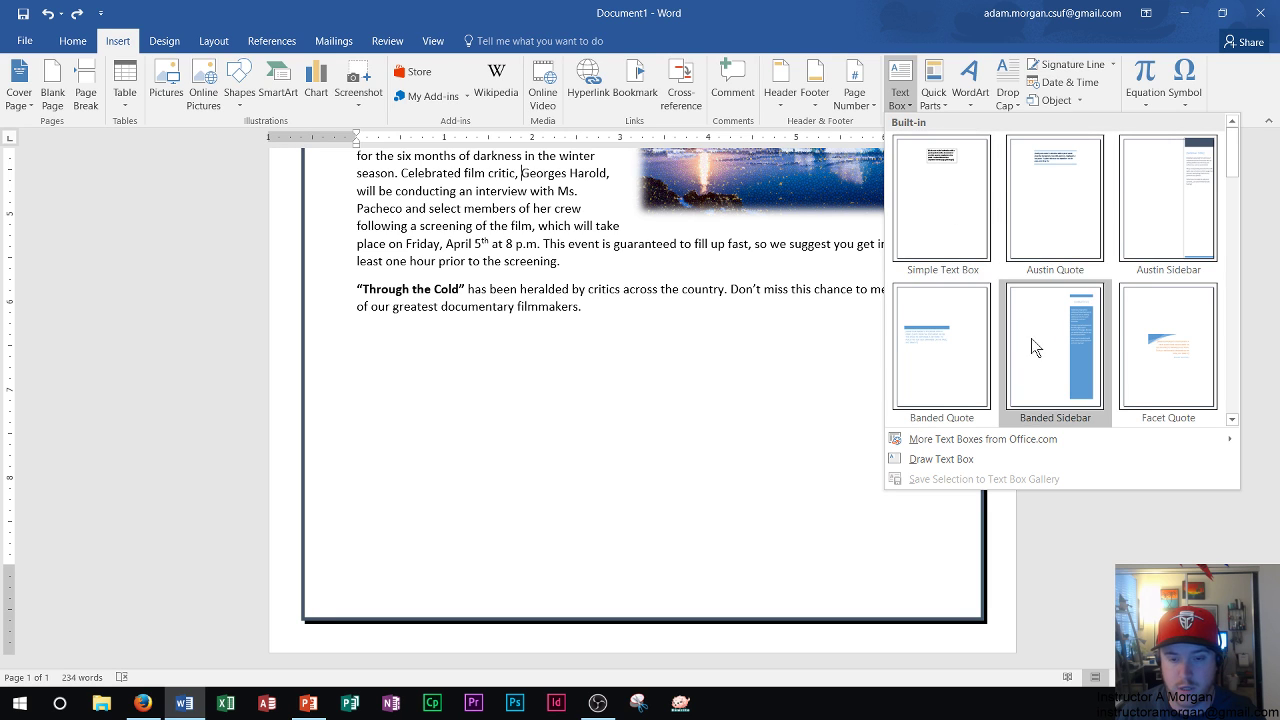
pyautogui.click(941, 460)
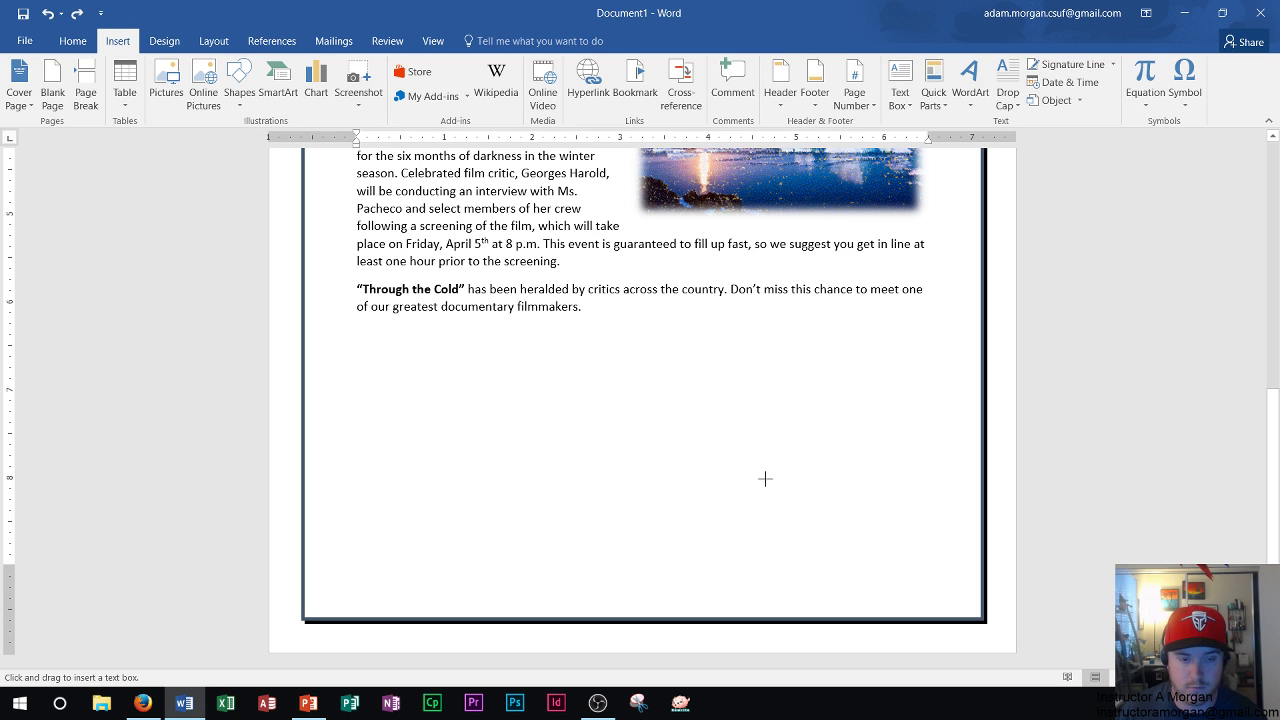
pyautogui.moveTo(390, 374); pyautogui.dragTo(931, 559)
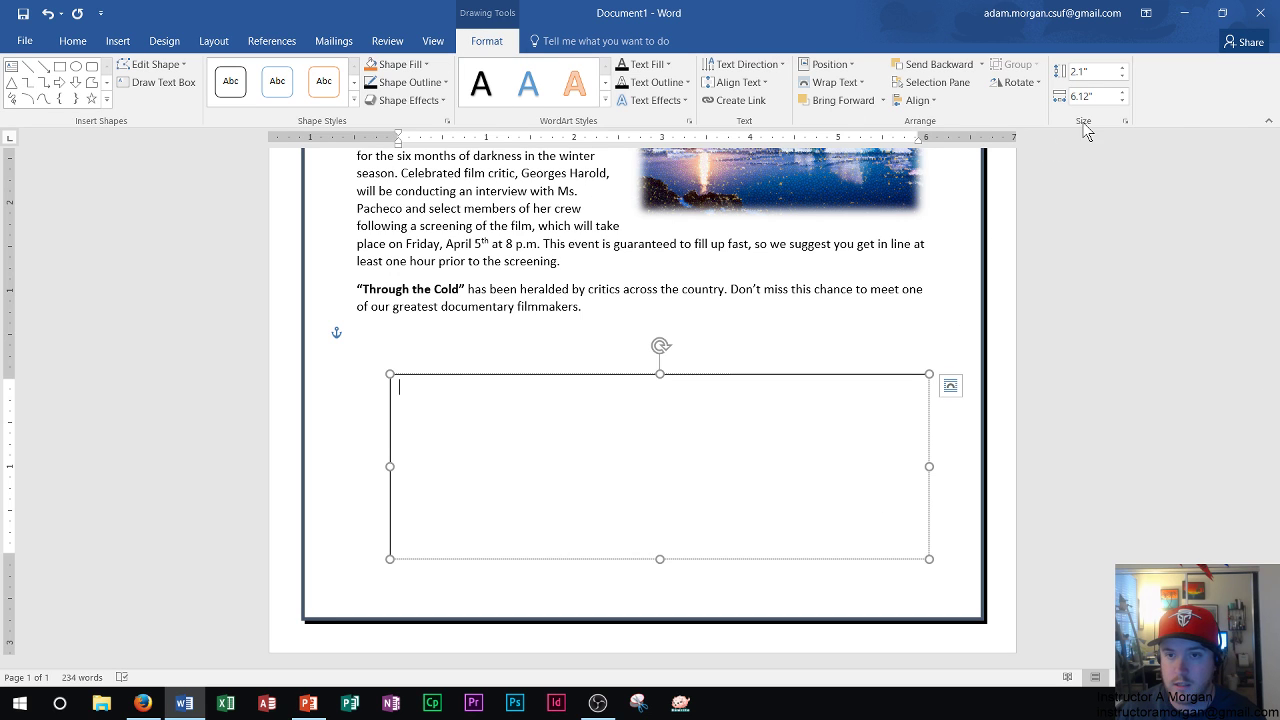
# Step: Set the text box's shape height to 1.5" and width to 4.5"
pyautogui.click(1092, 73)
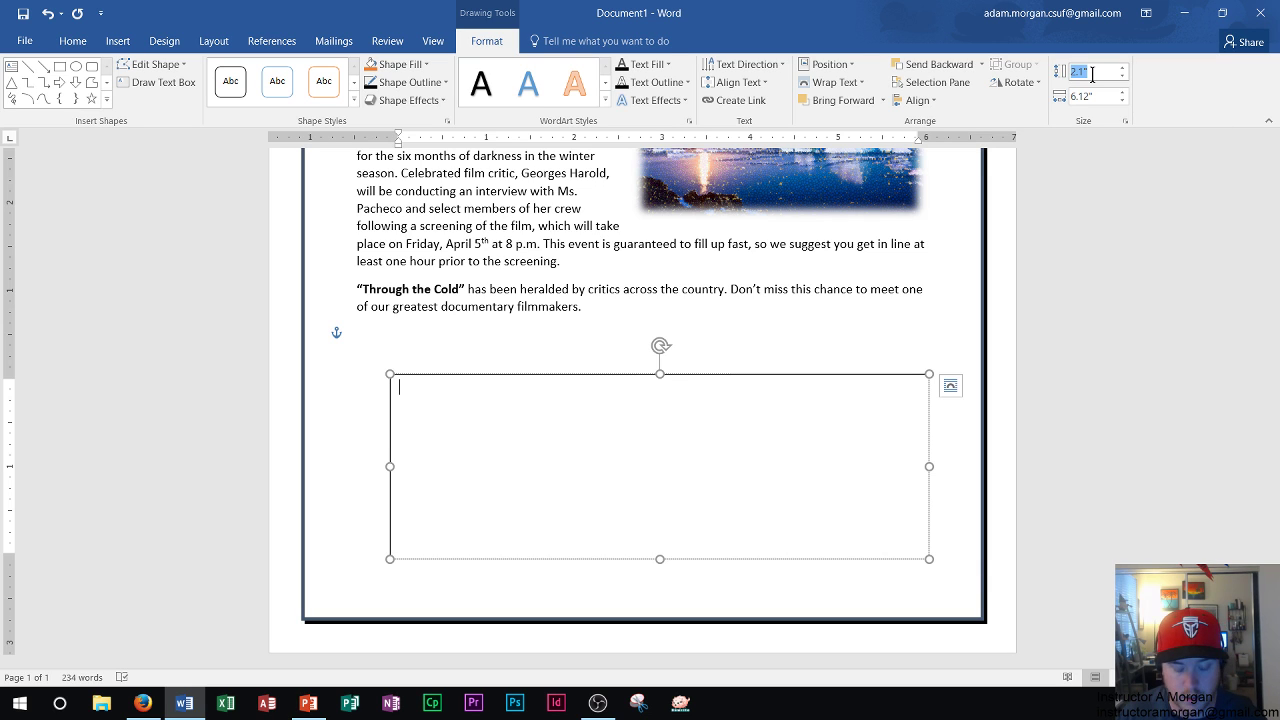
pyautogui.write('1.5')
pyautogui.press('Return')
pyautogui.click(1084, 96)
pyautogui.write('4.5')
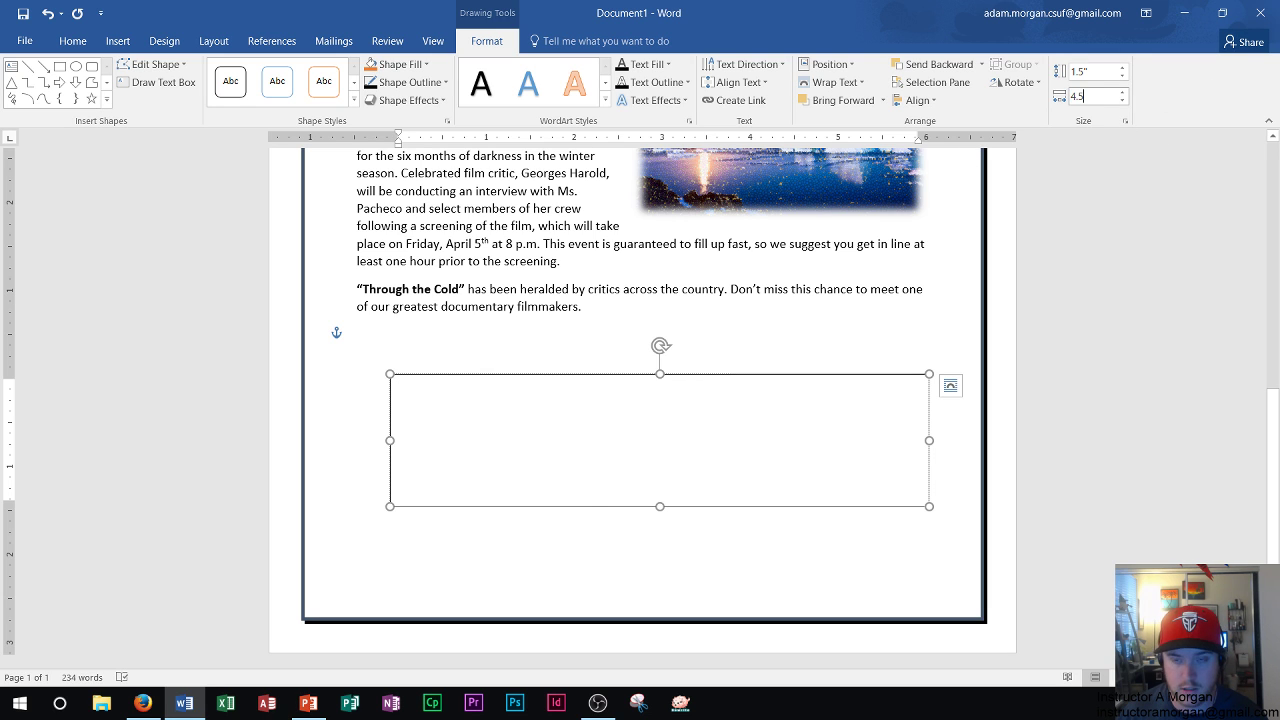
pyautogui.press('Return')
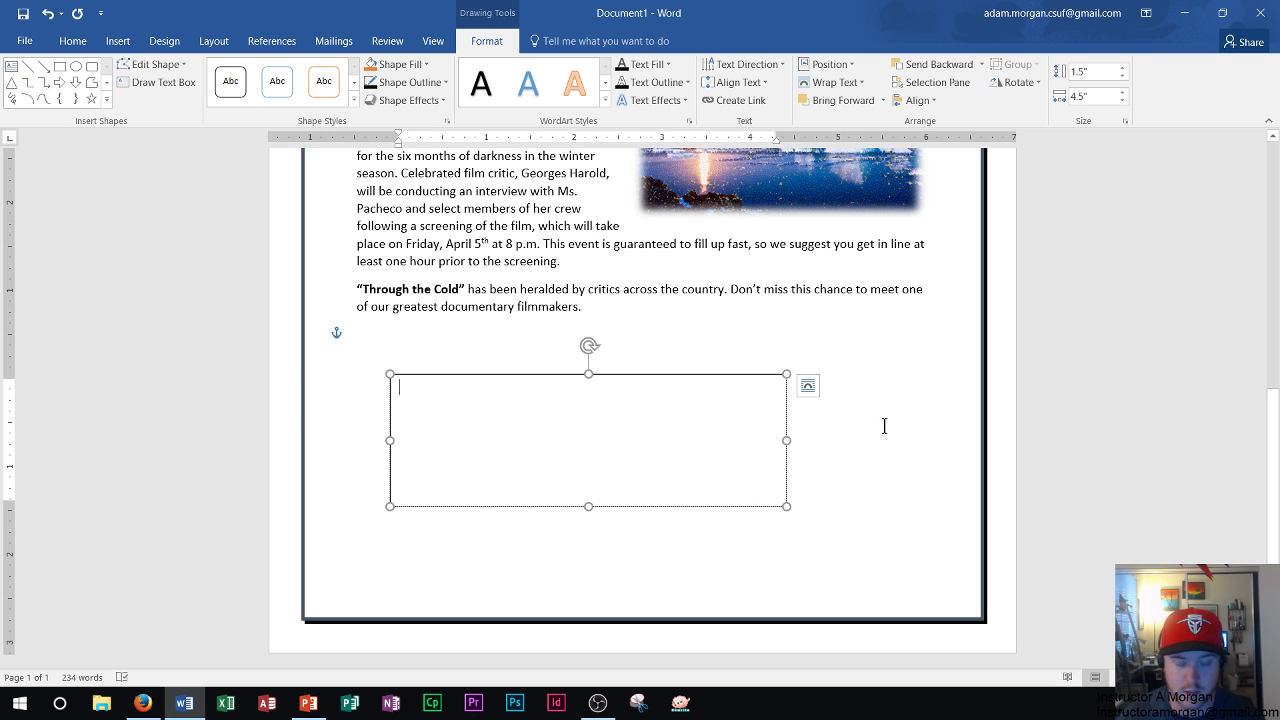
pyautogui.click(815, 391)
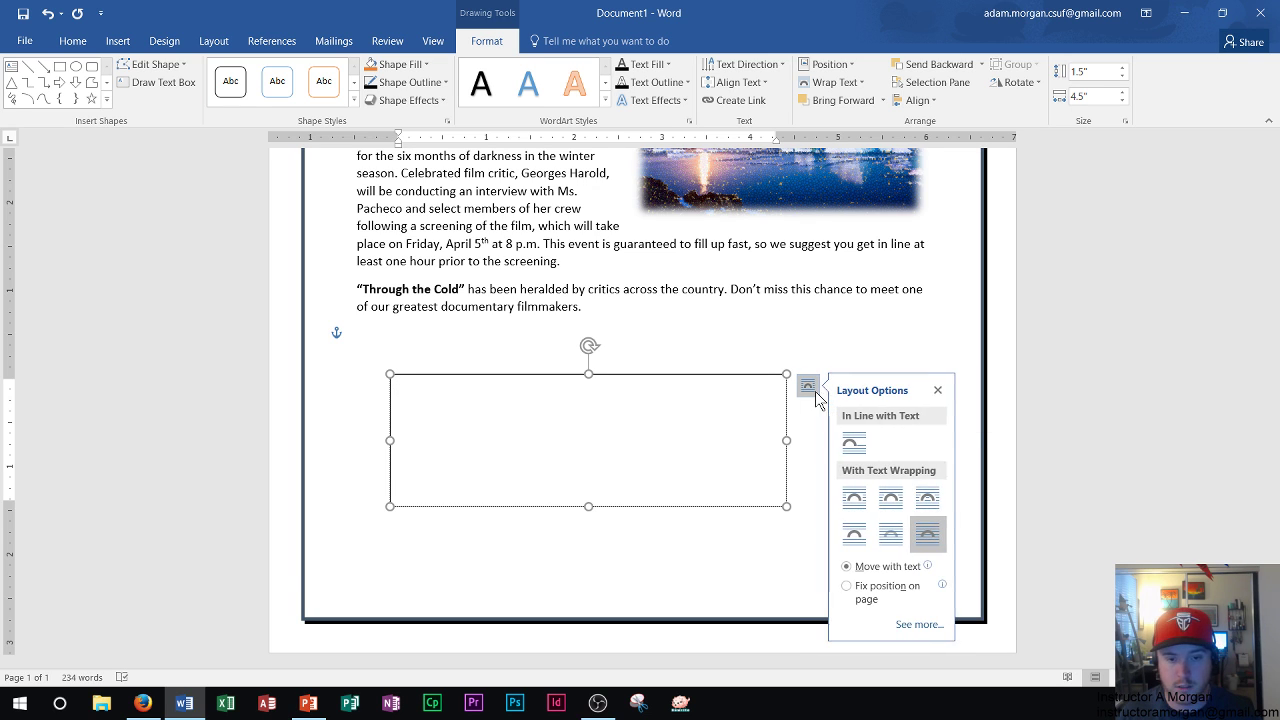
# Step: In the layout settings, align the text box horizontally Centered relative to the Page
pyautogui.click(909, 627)
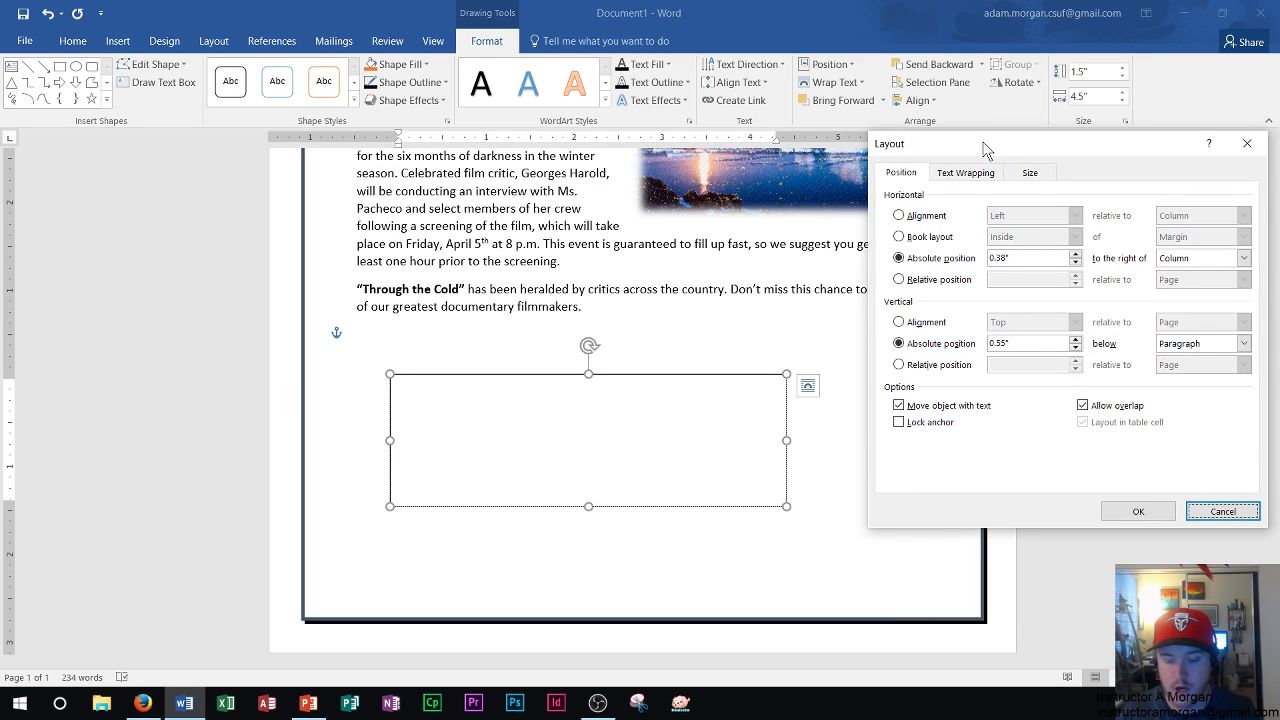
pyautogui.moveTo(983, 148); pyautogui.dragTo(958, 176)
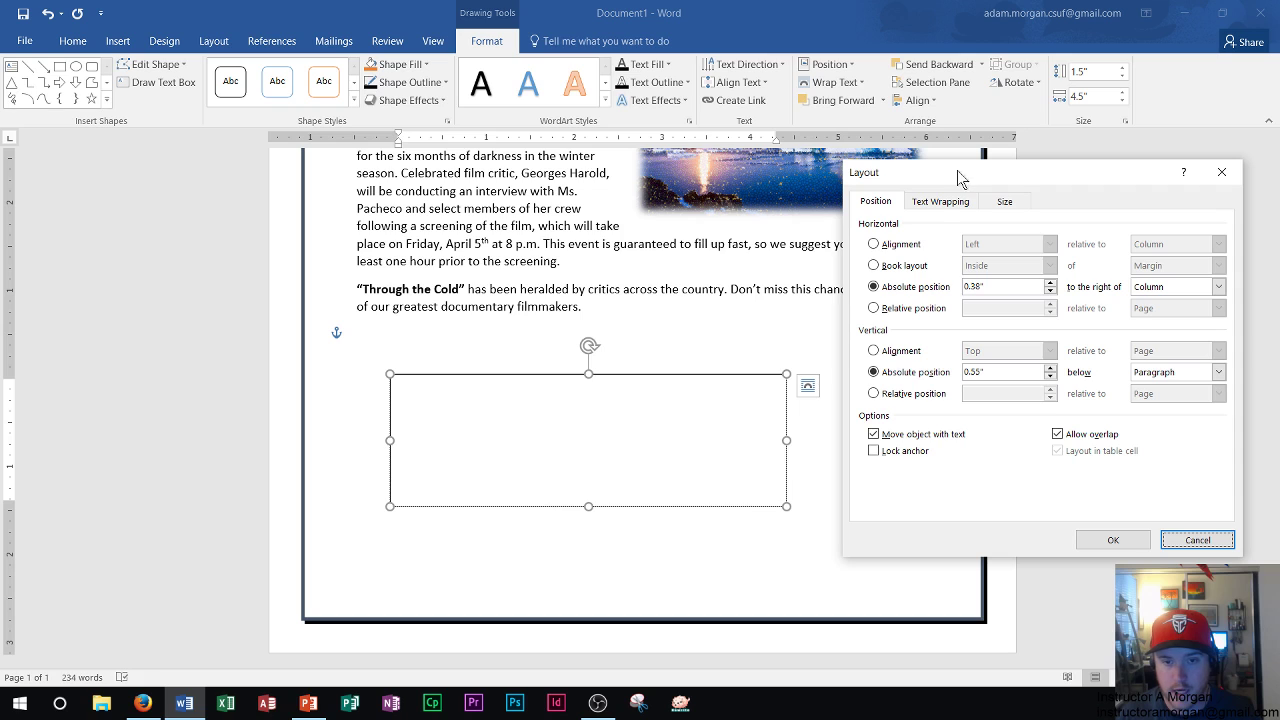
pyautogui.click(873, 244)
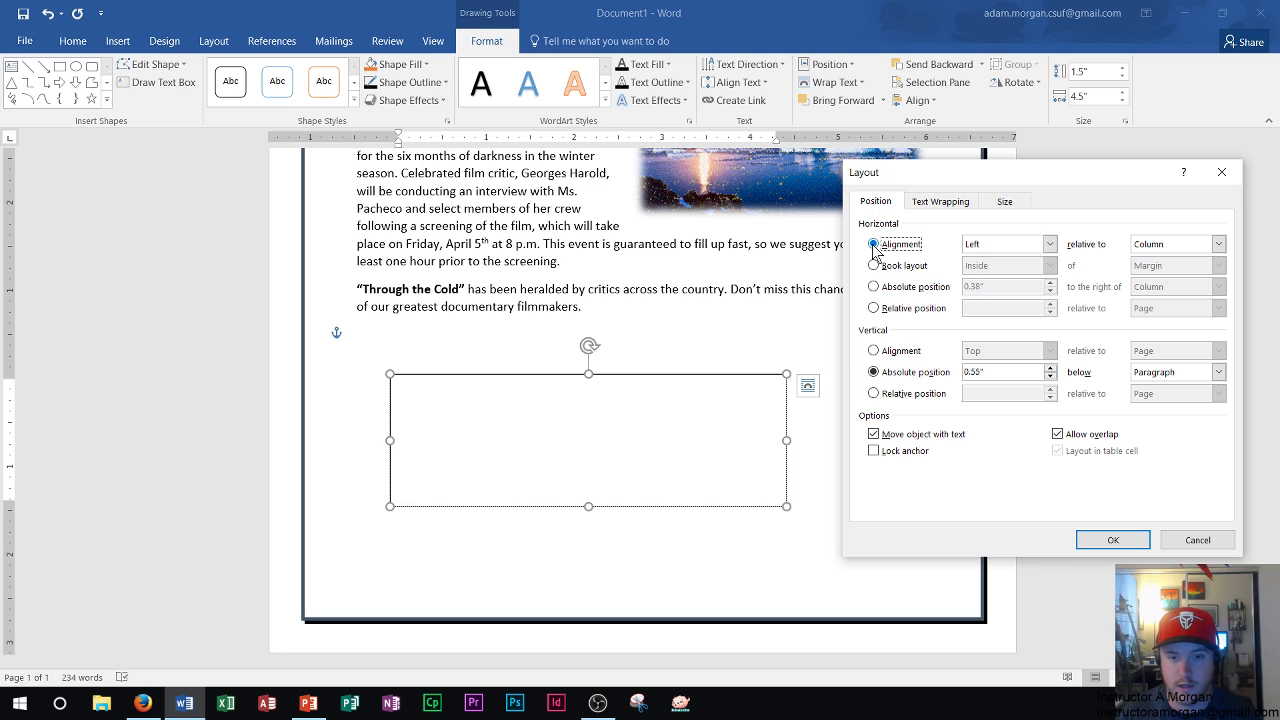
pyautogui.click(1049, 244)
pyautogui.click(992, 273)
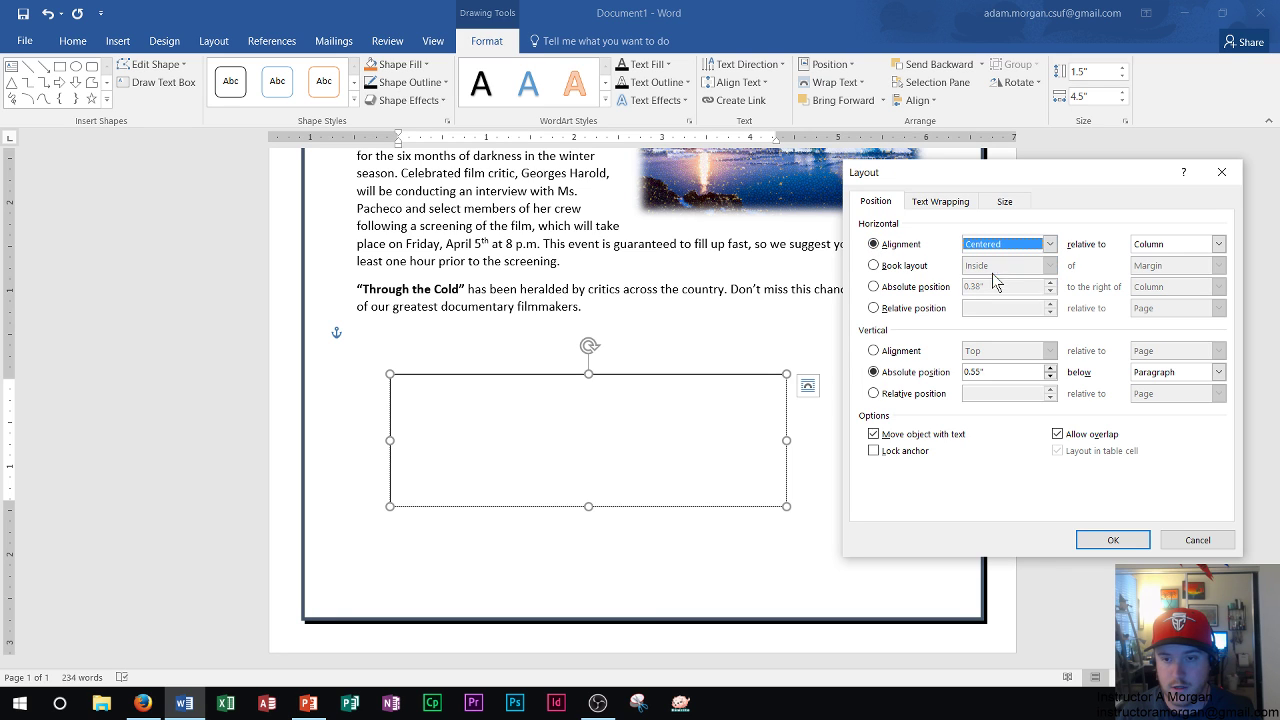
pyautogui.click(1185, 243)
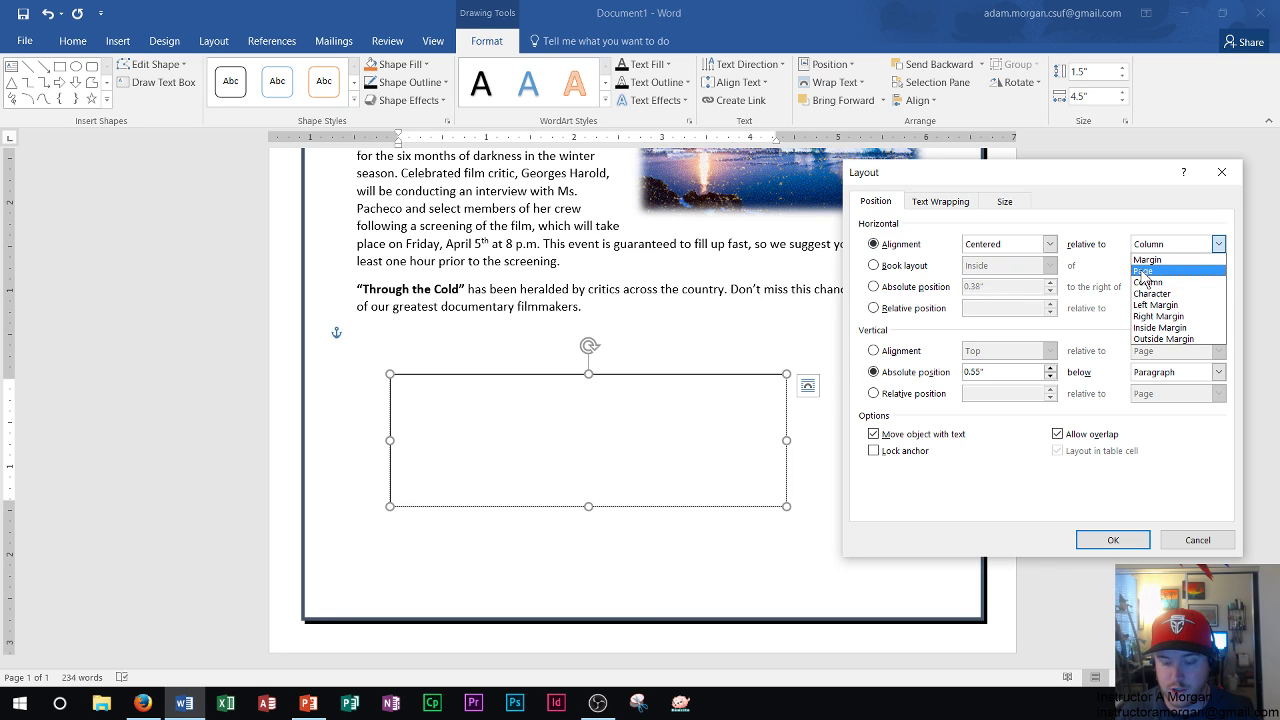
pyautogui.click(1146, 272)
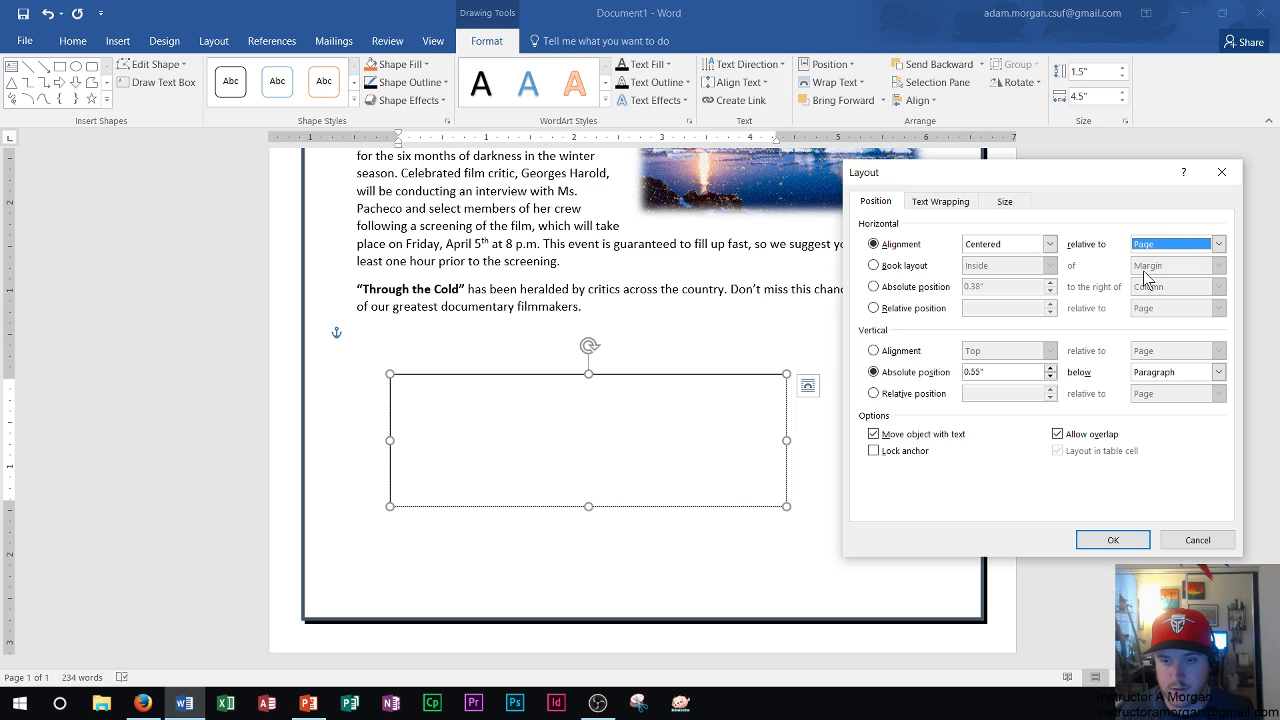
pyautogui.click(1219, 244)
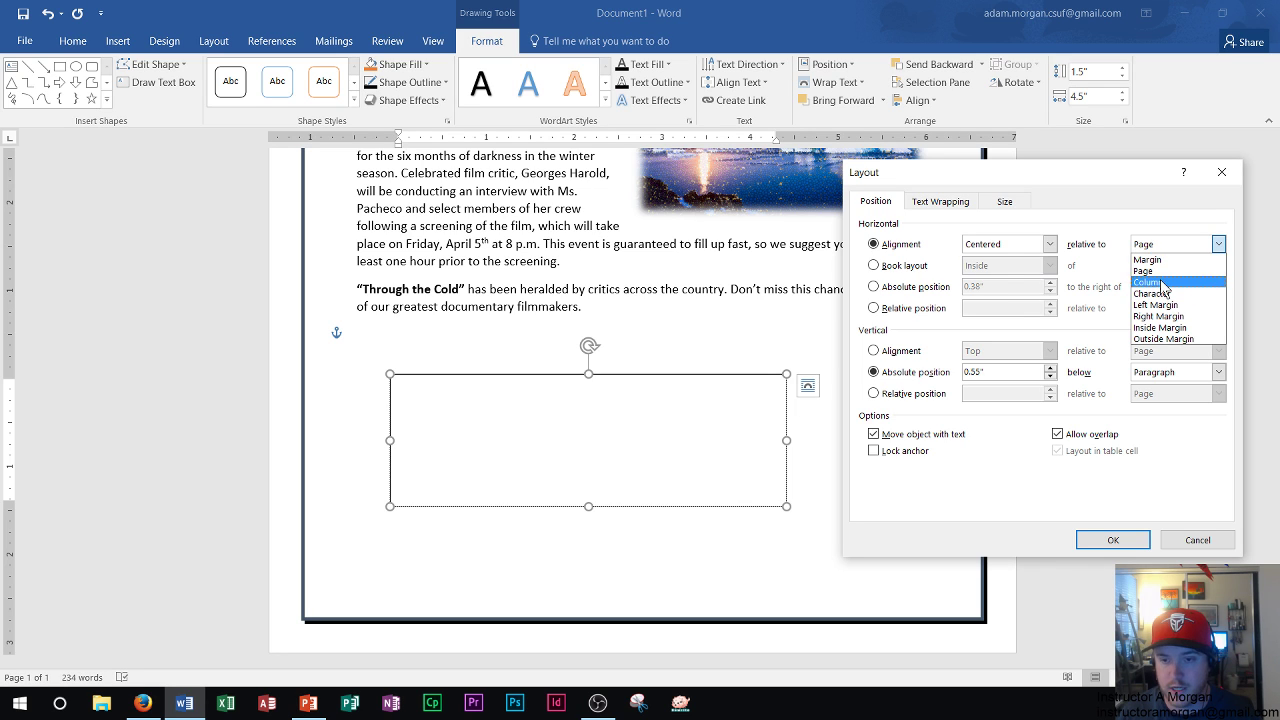
pyautogui.click(1161, 273)
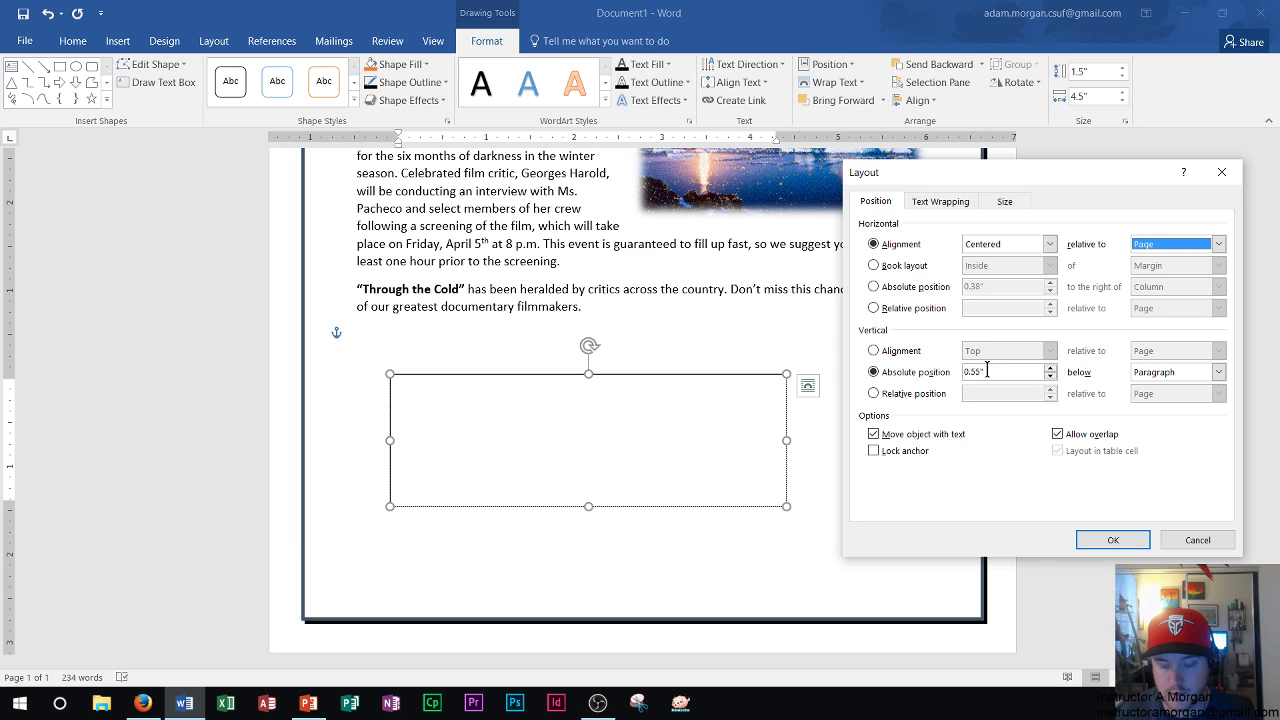
# Step: Set the vertical absolute position to 0.5" below the paragraph and apply it
pyautogui.moveTo(987, 371); pyautogui.dragTo(874, 372)
pyautogui.press('BackSpace')
pyautogui.write('.5')
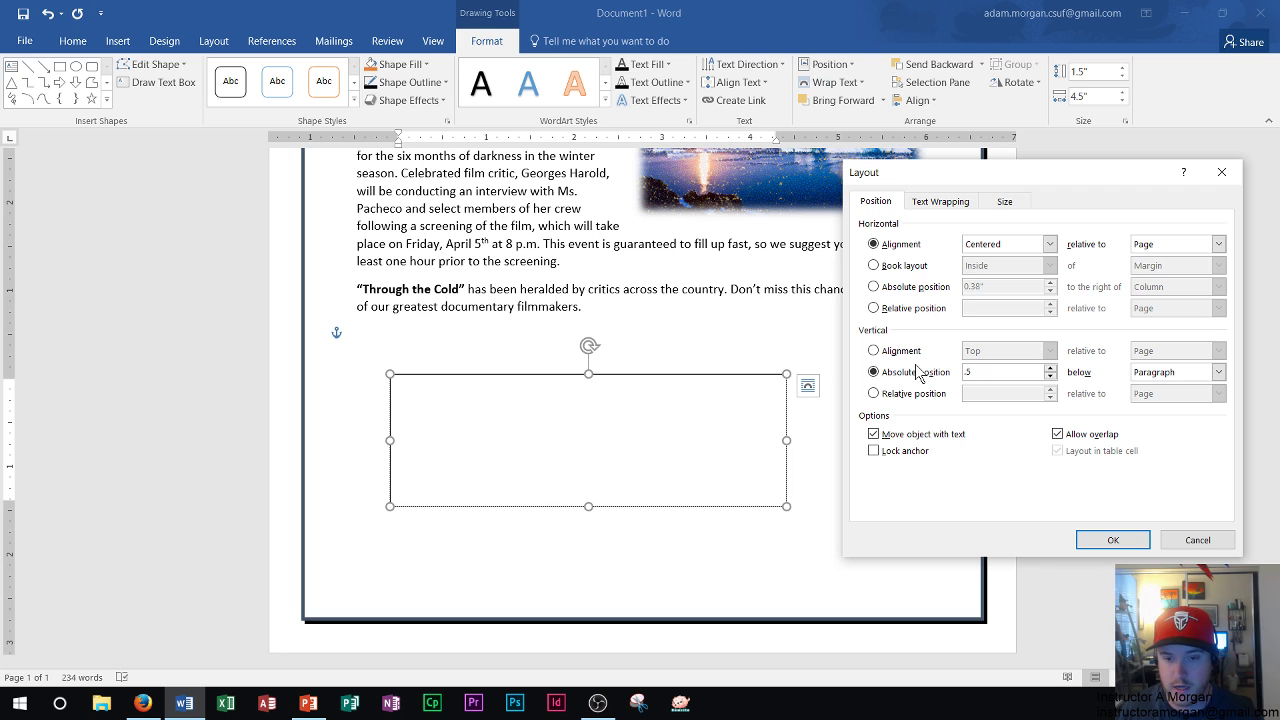
pyautogui.click(985, 372)
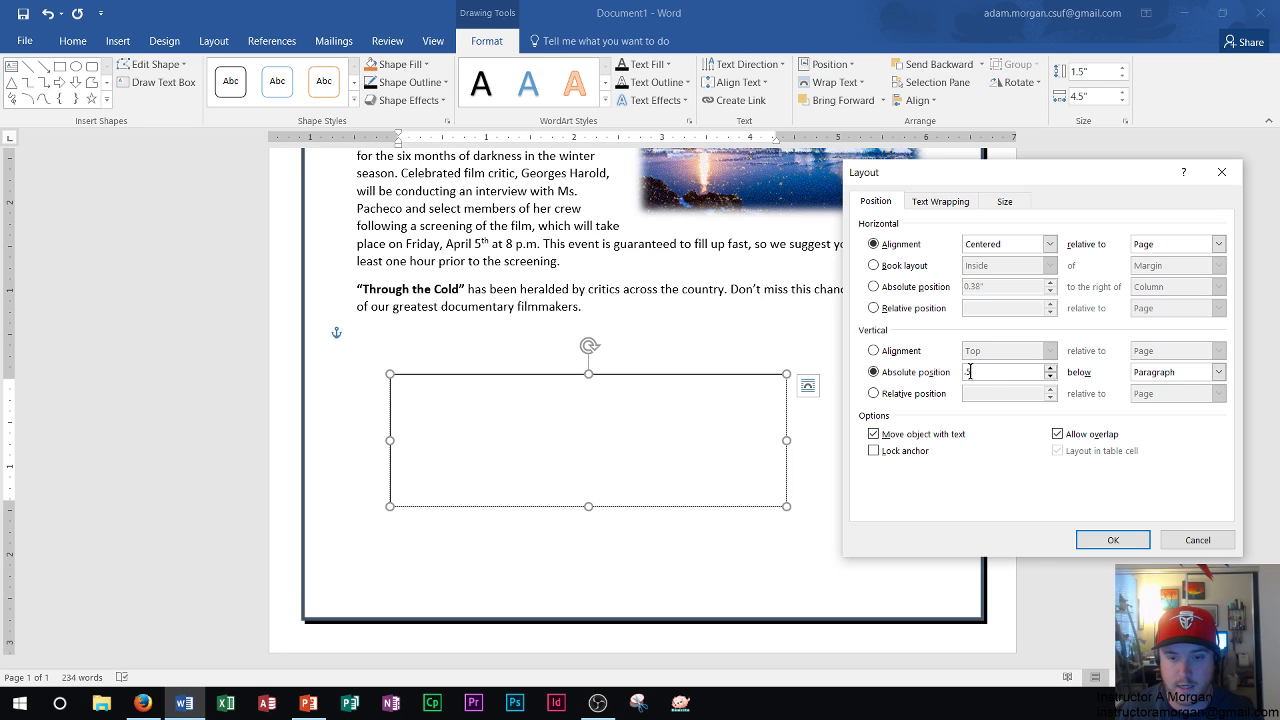
pyautogui.click(1111, 545)
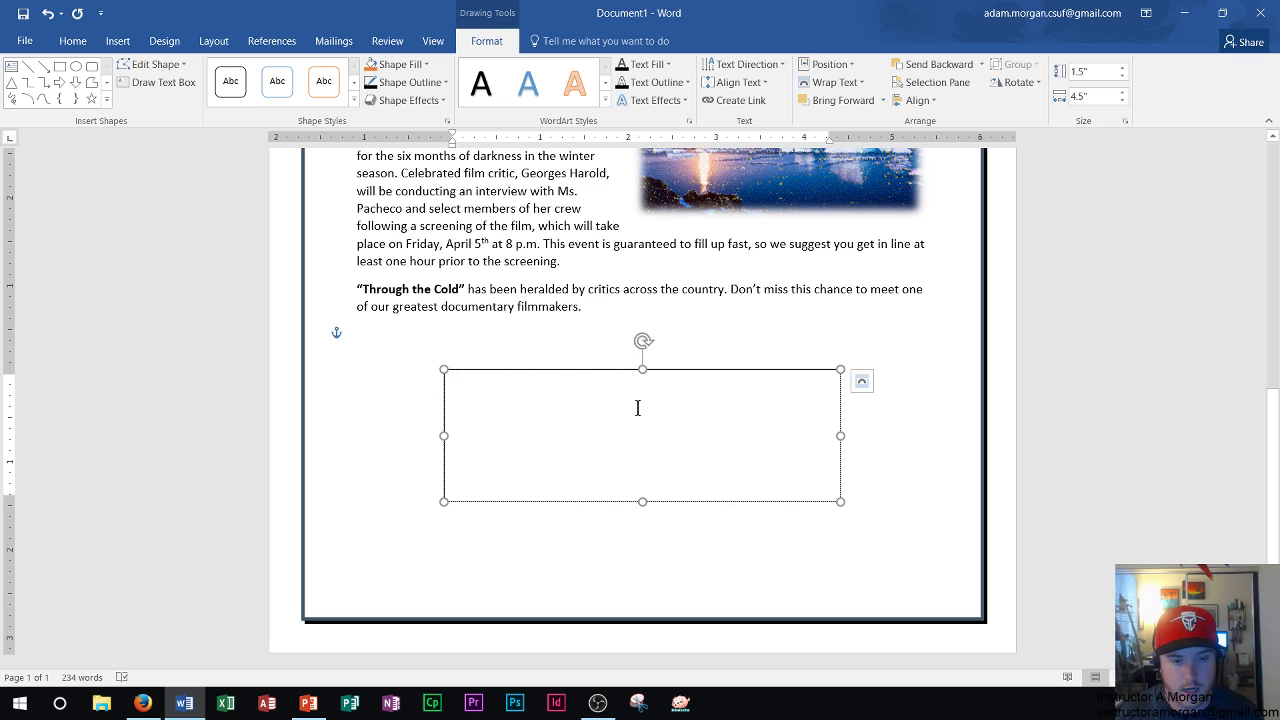
# Step: Type 'Date: April 5', 'Time: 8 p.m.' and 'Place: Studio G Screening Room' on separate lines
pyautogui.write('Da')
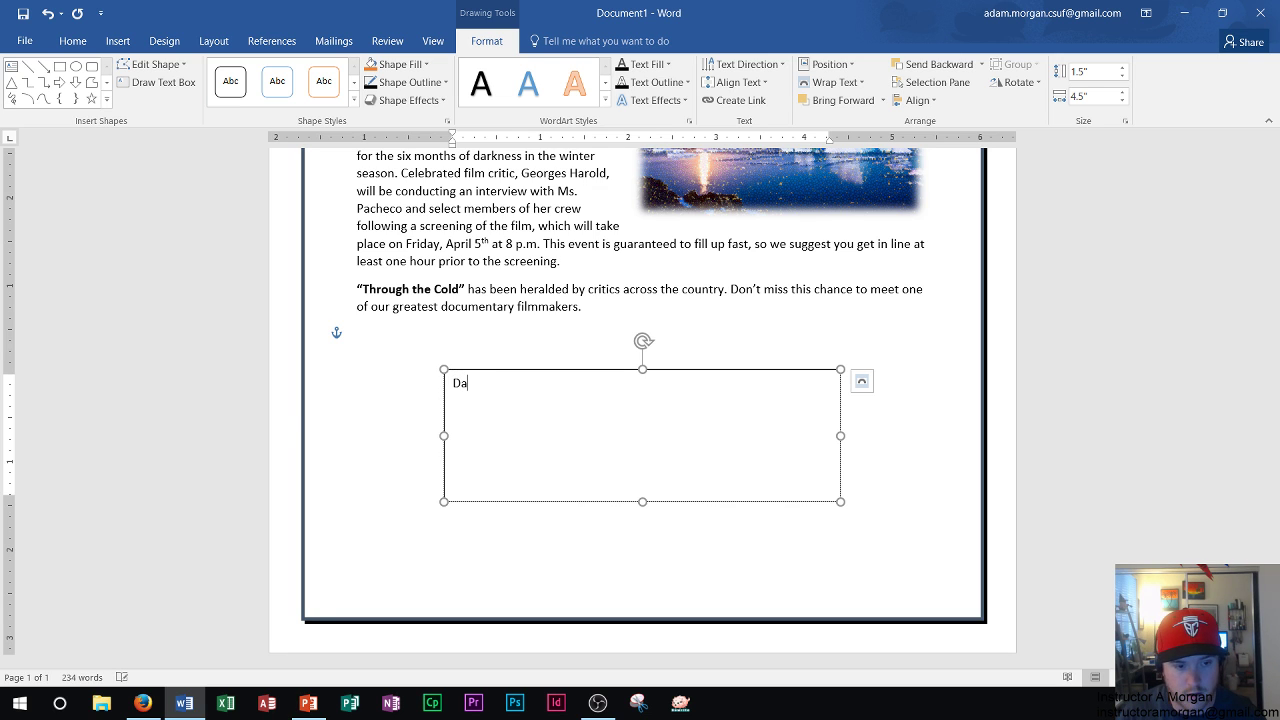
pyautogui.write('te: April ')
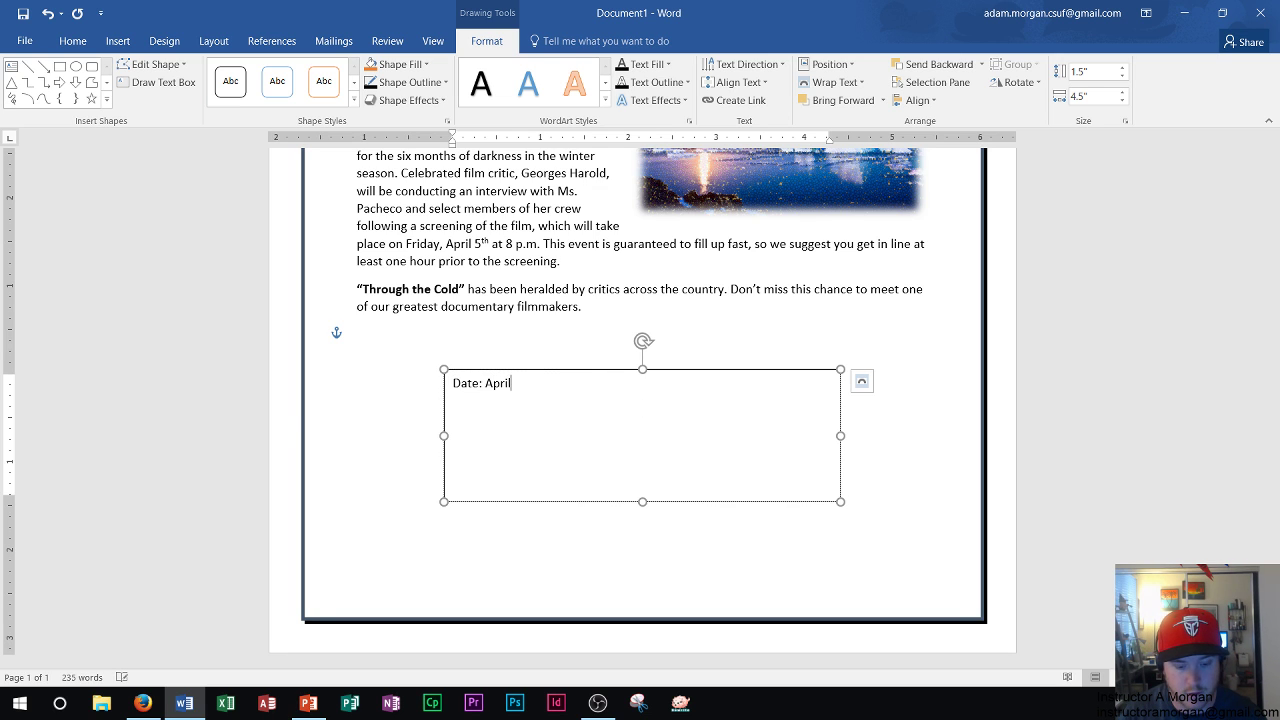
pyautogui.write('5')
pyautogui.press('Return')
pyautogui.write('Tim')
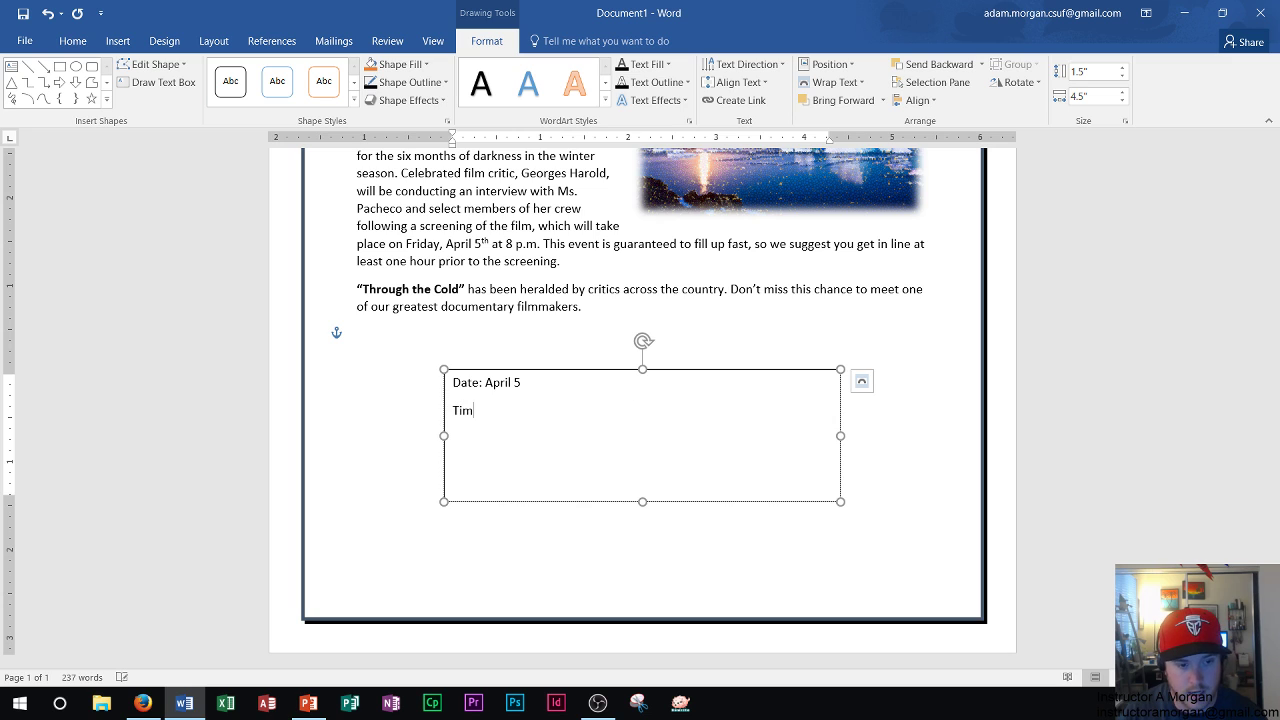
pyautogui.write('e: 8')
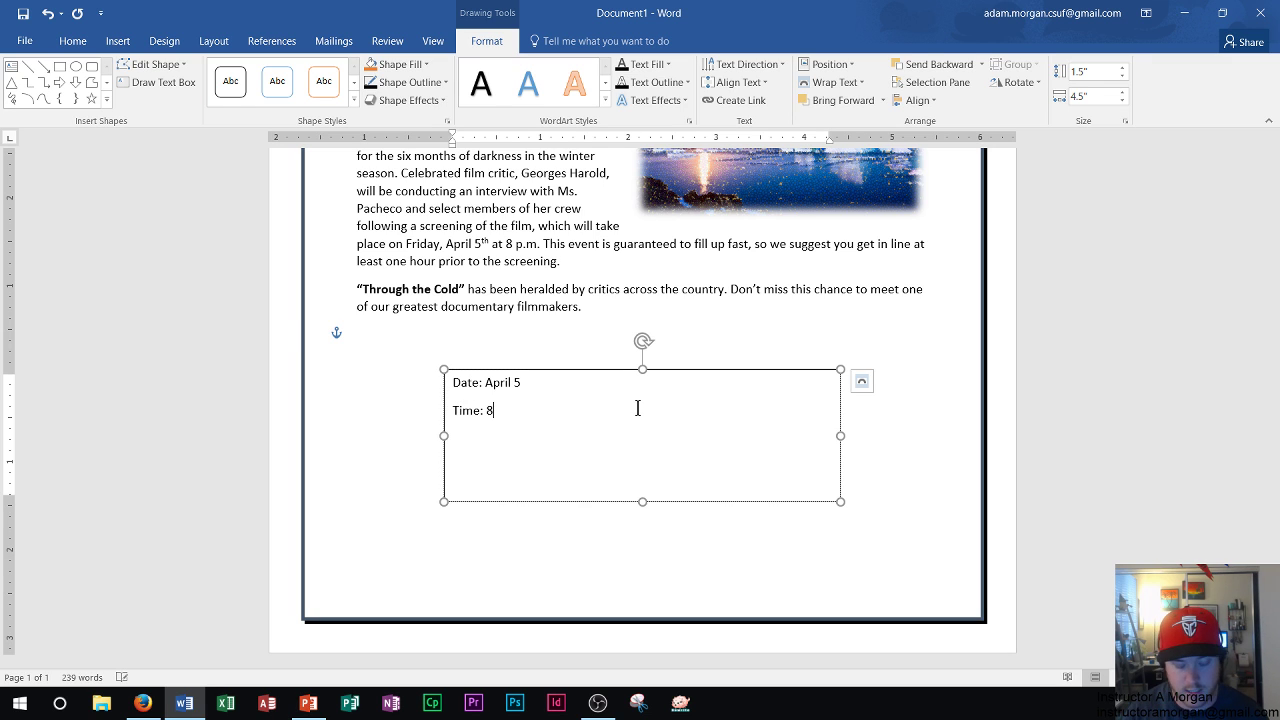
pyautogui.write(' p')
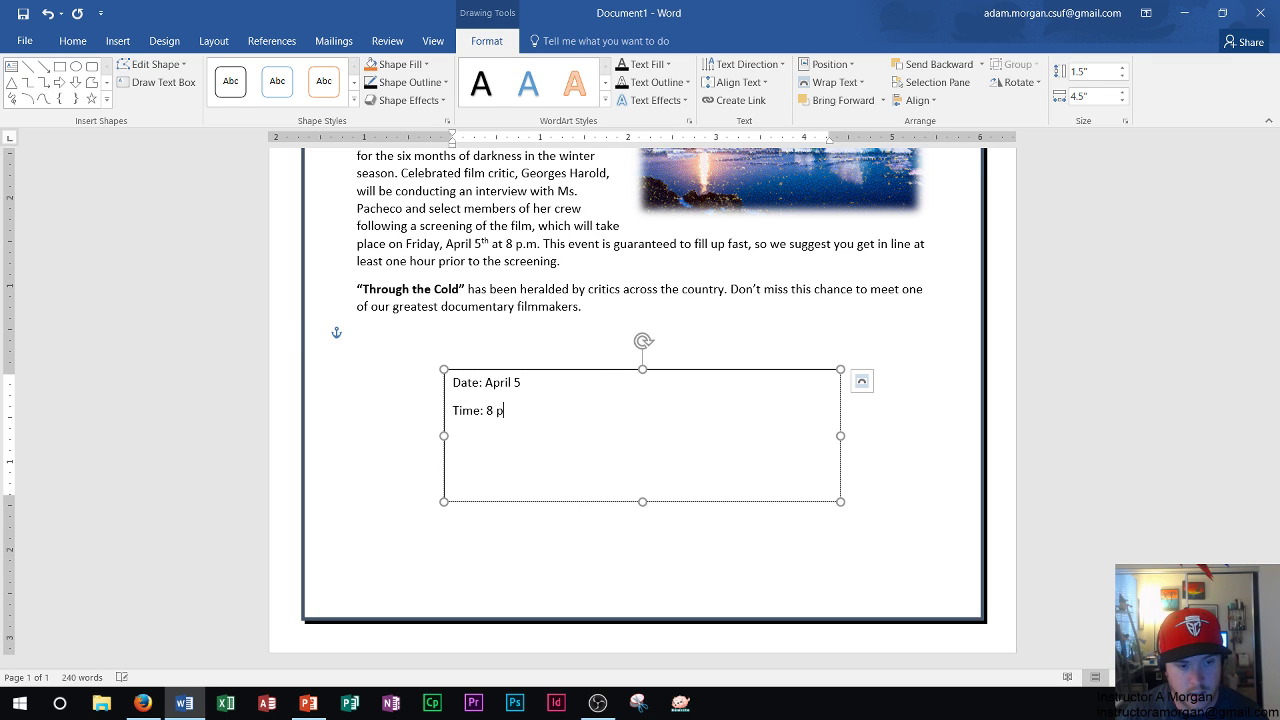
pyautogui.write('.m.')
pyautogui.press('Return')
pyautogui.write('Place: Stug')
pyautogui.press('BackSpace')
pyautogui.write('dio G Screening Room')
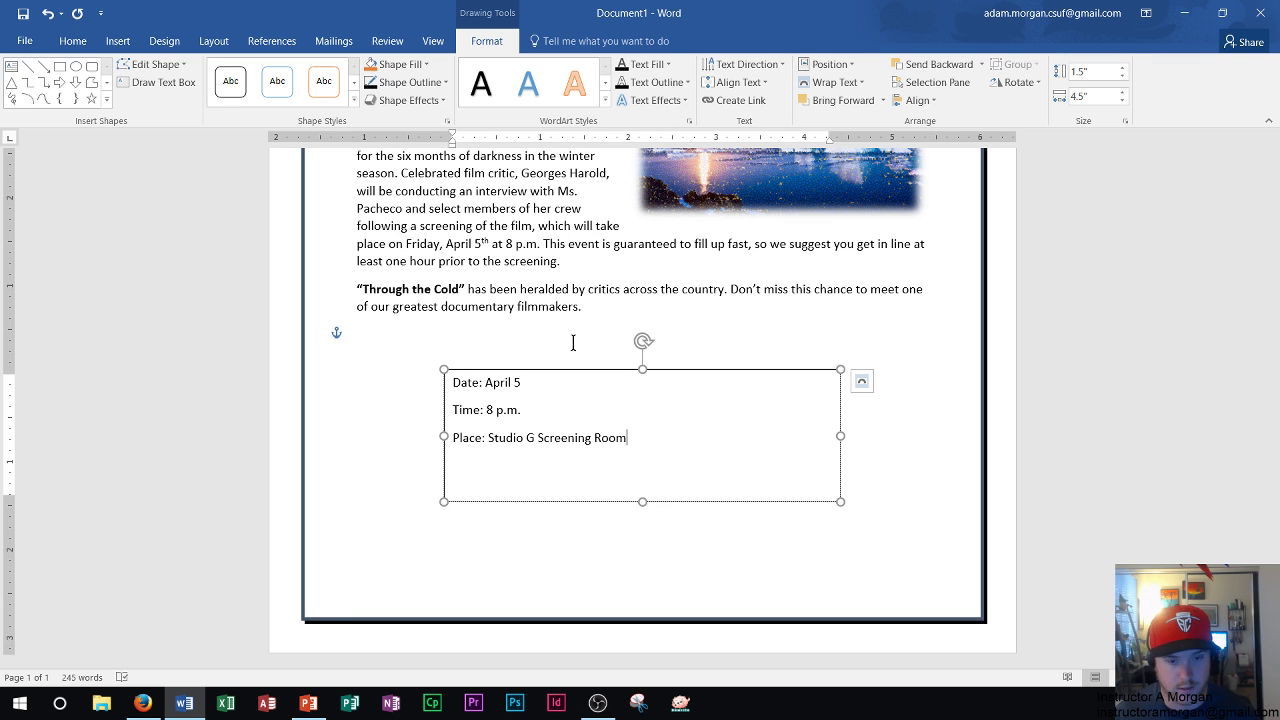
pyautogui.hotkey('ctrl', 'a')
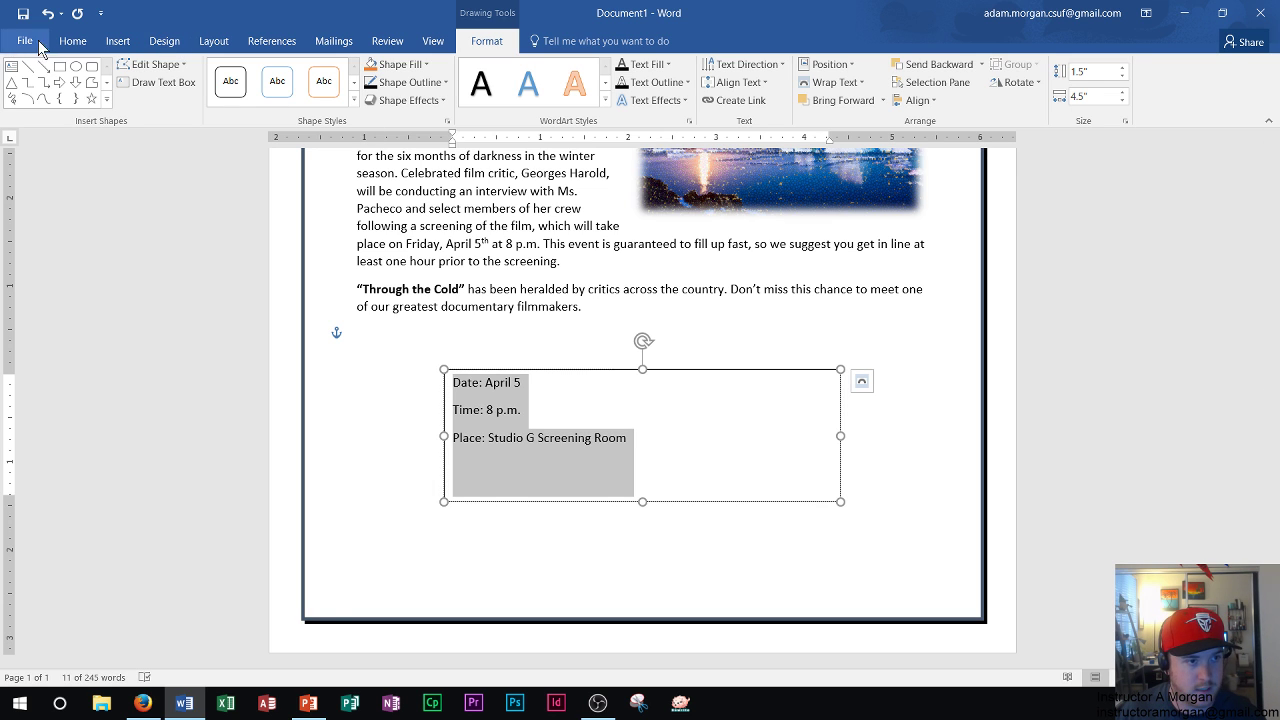
# Step: Format the date, time and place text as bold 18 pt, centred in the box
pyautogui.click(82, 37)
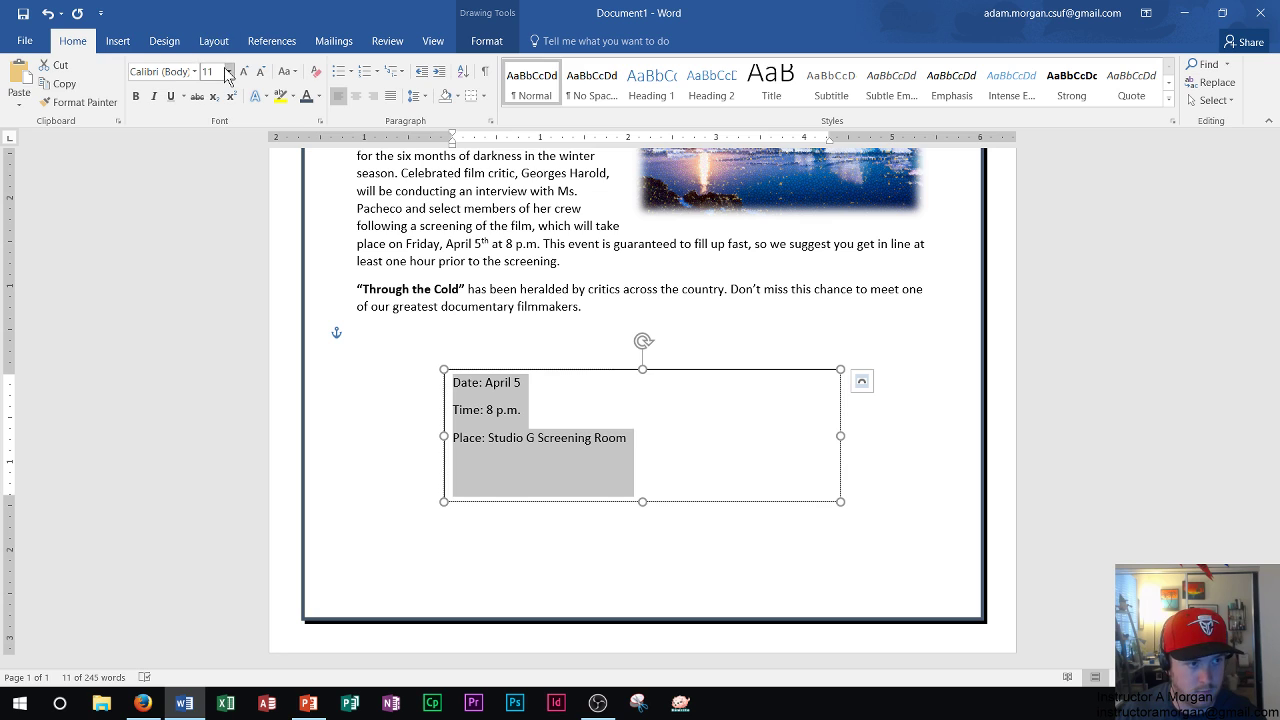
pyautogui.click(216, 71)
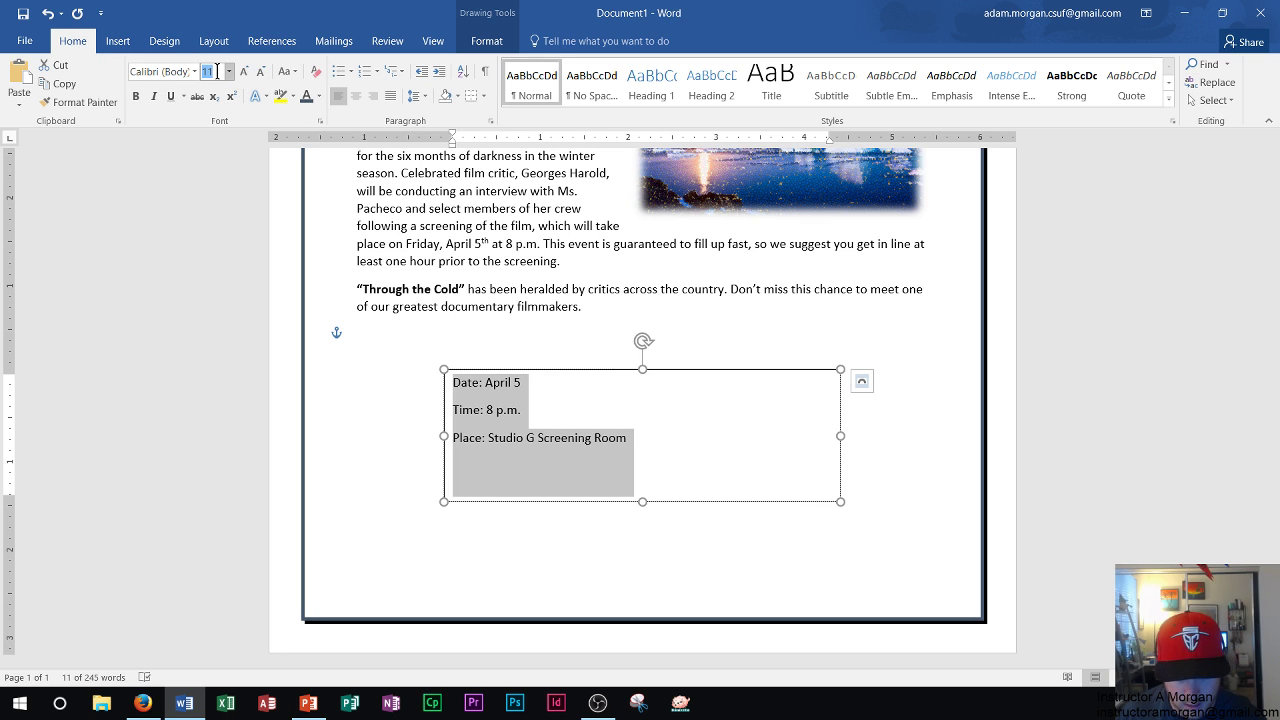
pyautogui.write('18')
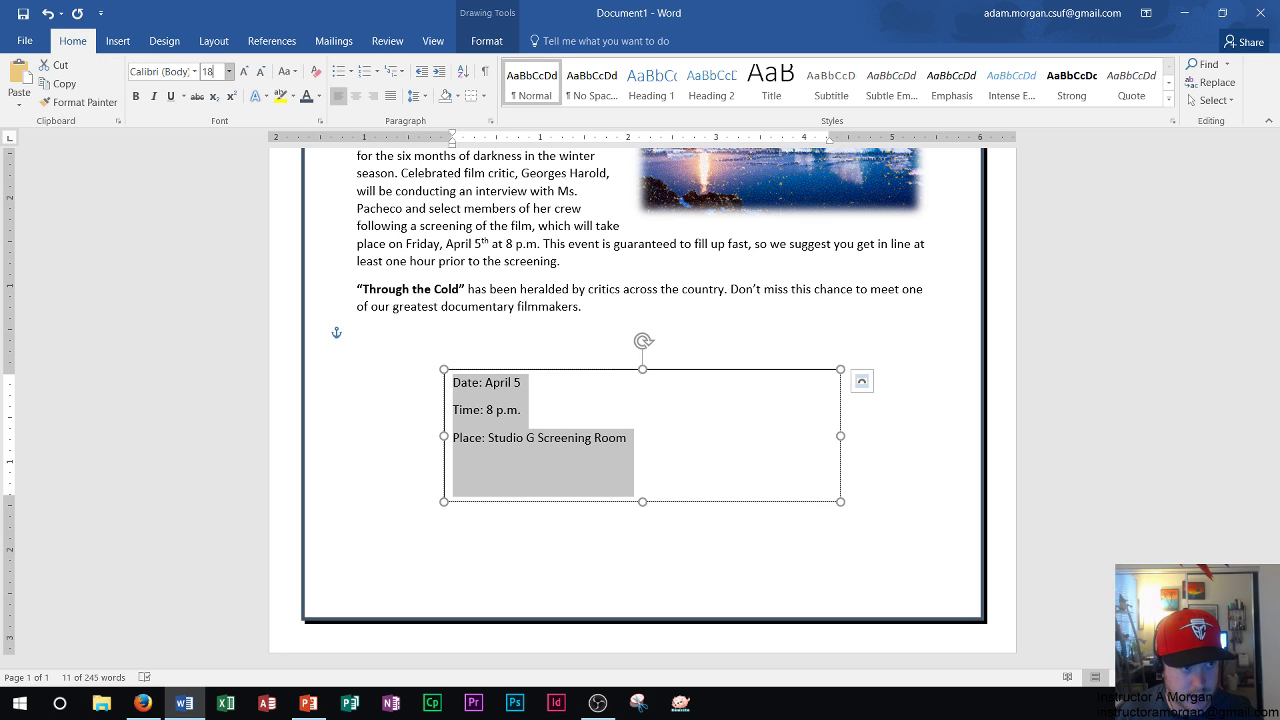
pyautogui.press('Return')
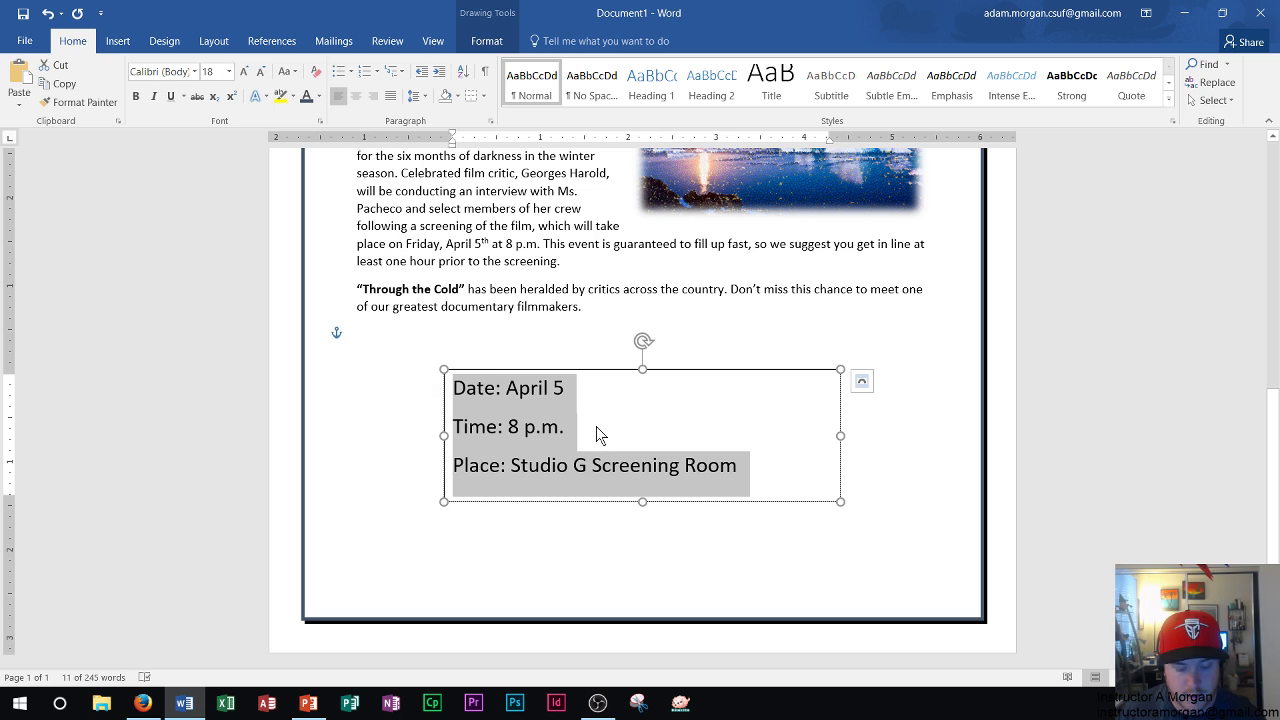
pyautogui.click(136, 96)
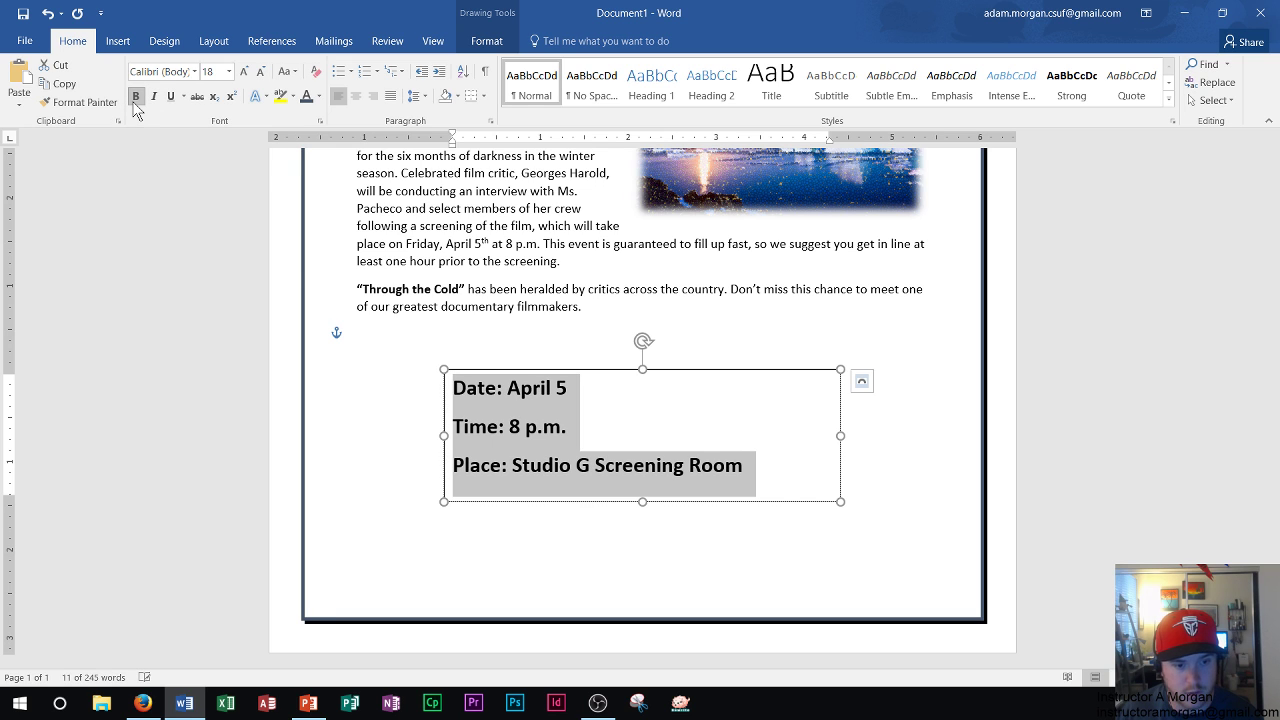
pyautogui.click(356, 96)
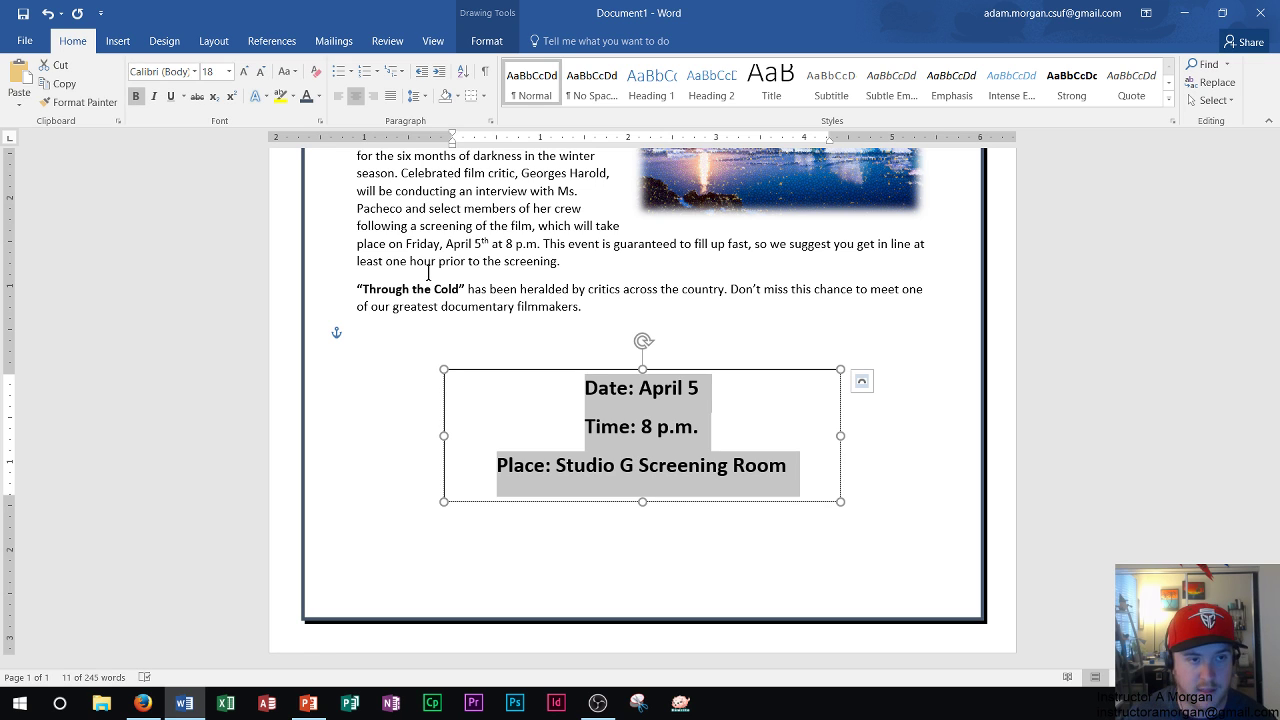
pyautogui.click(484, 45)
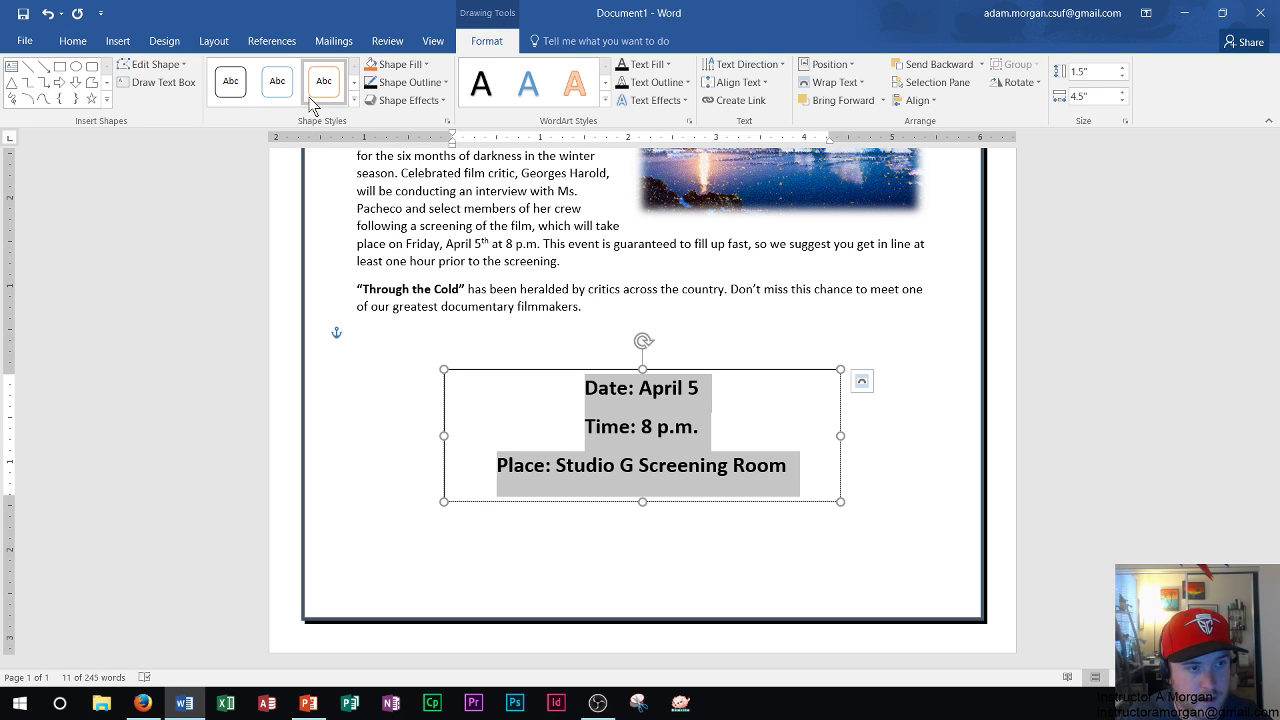
# Step: Apply the Intense Effect - Blue, Accent 1 shape style to the event text box
pyautogui.click(353, 101)
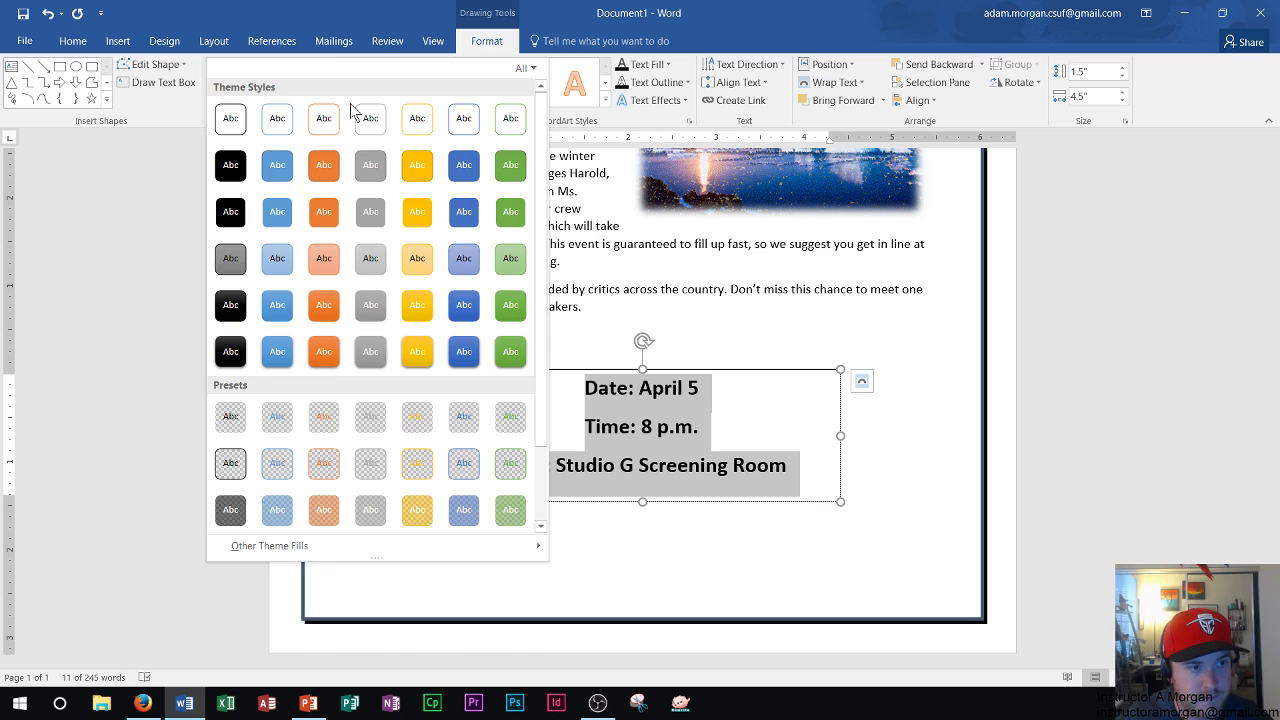
pyautogui.click(358, 60)
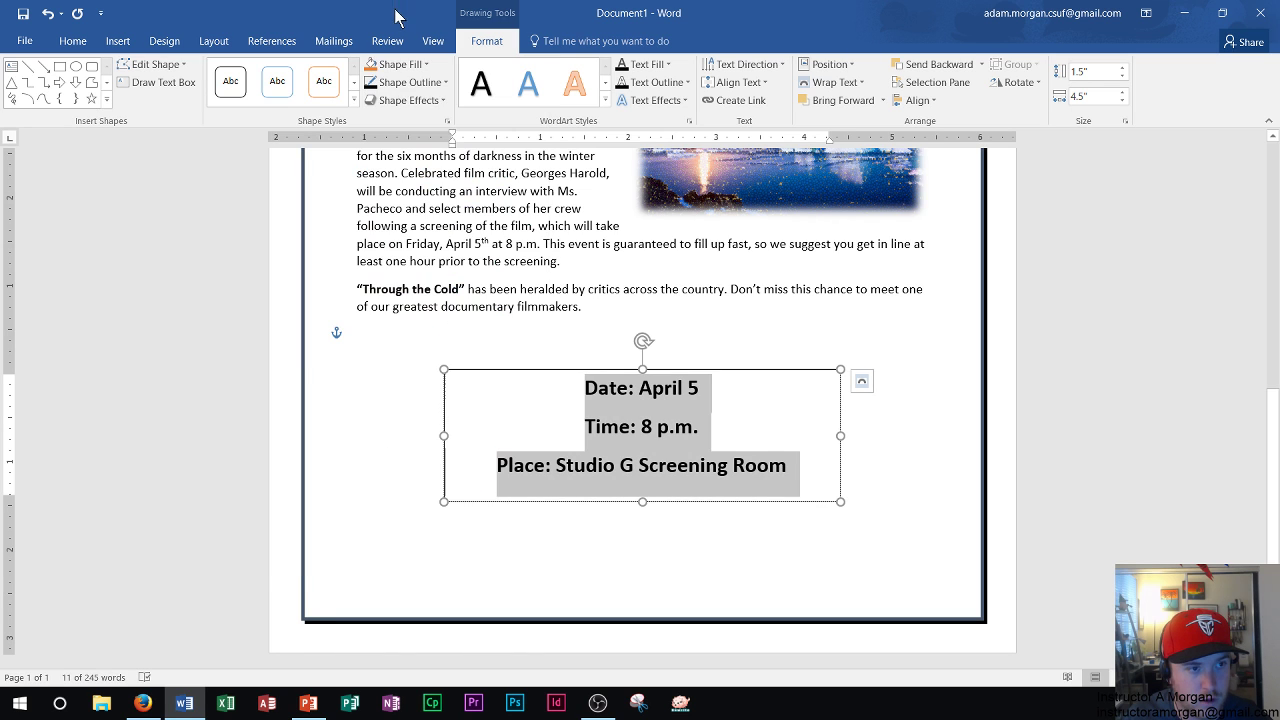
pyautogui.click(352, 105)
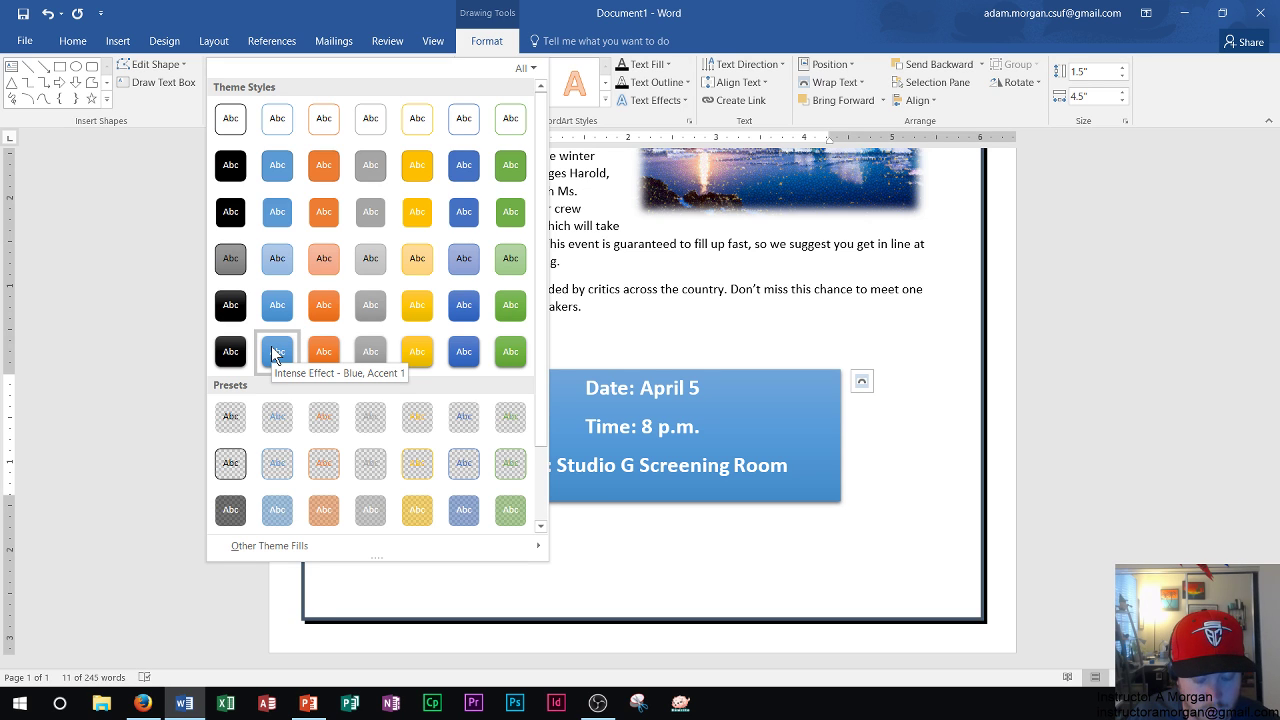
pyautogui.click(272, 352)
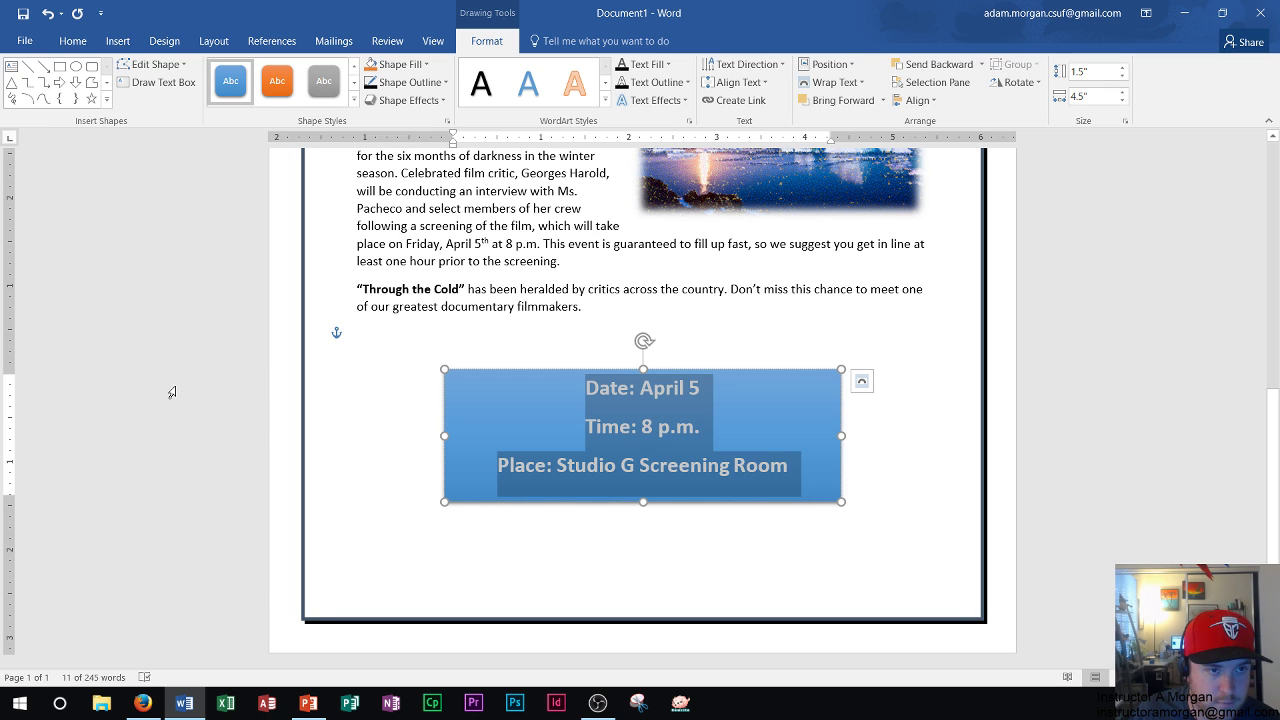
pyautogui.click(207, 377)
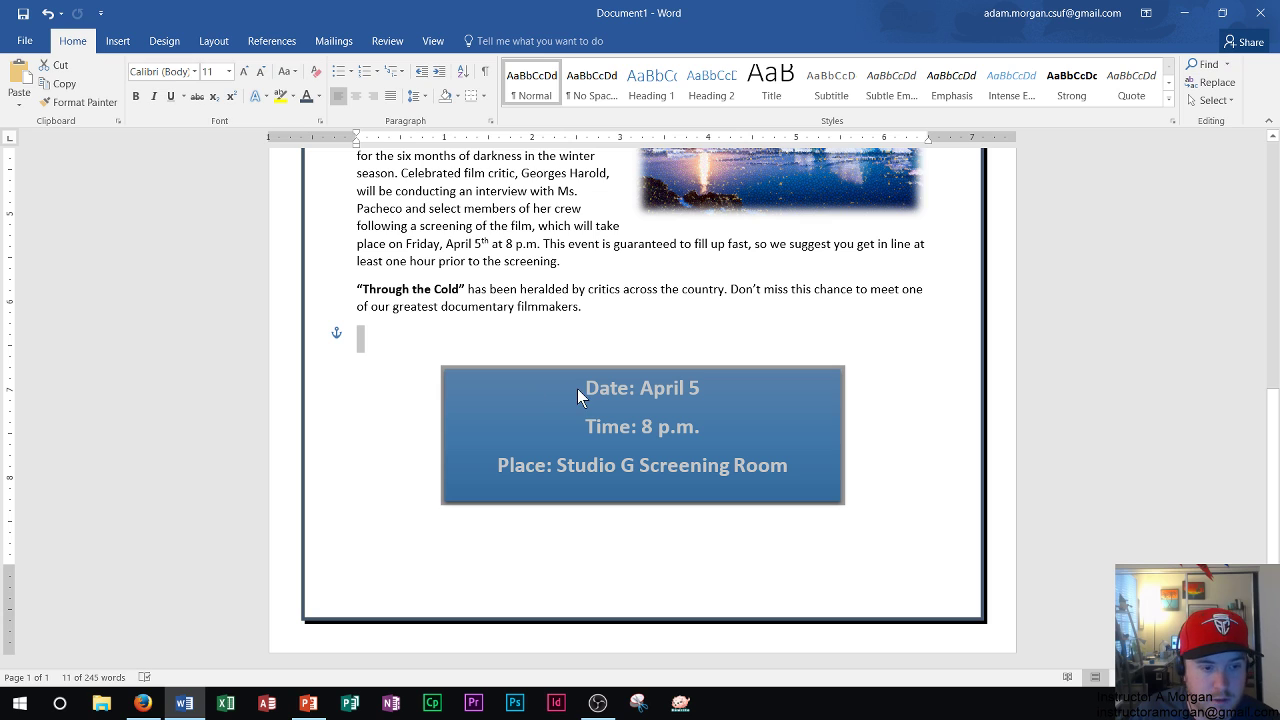
pyautogui.click(420, 307)
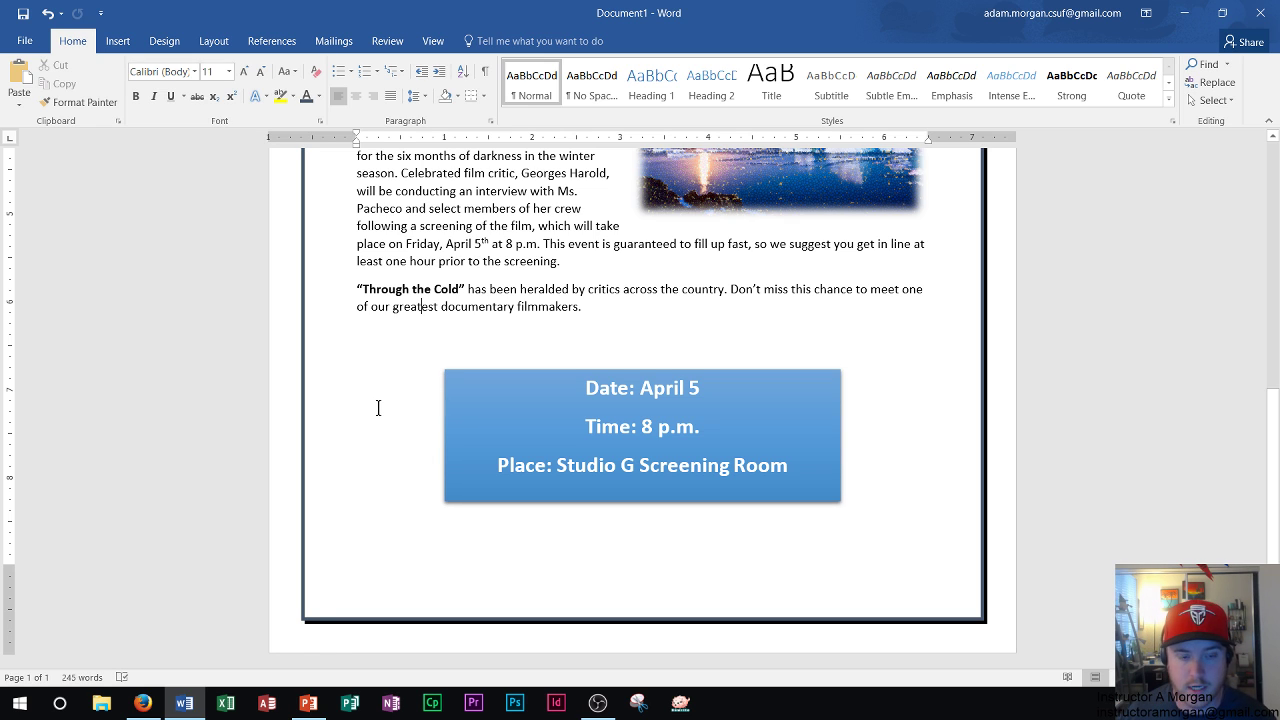
pyautogui.click(602, 395)
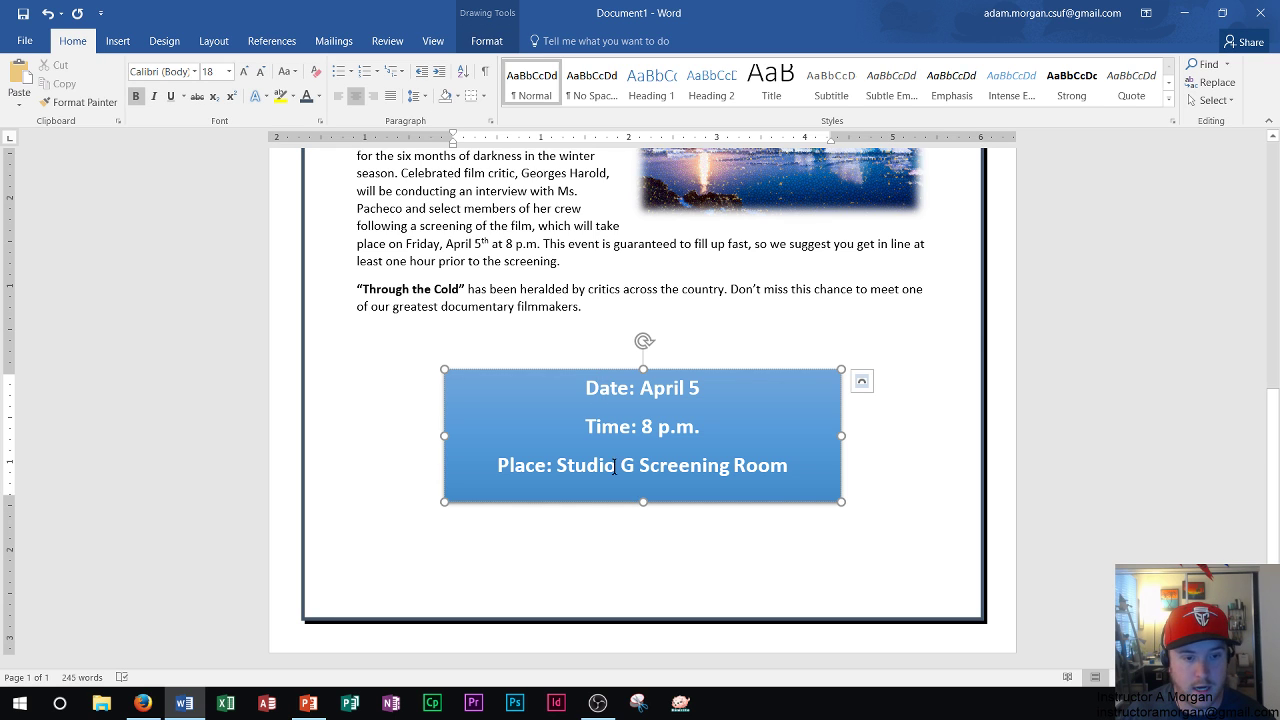
# Step: Give the blue text box a Black, Text 1 shape outline
pyautogui.click(489, 42)
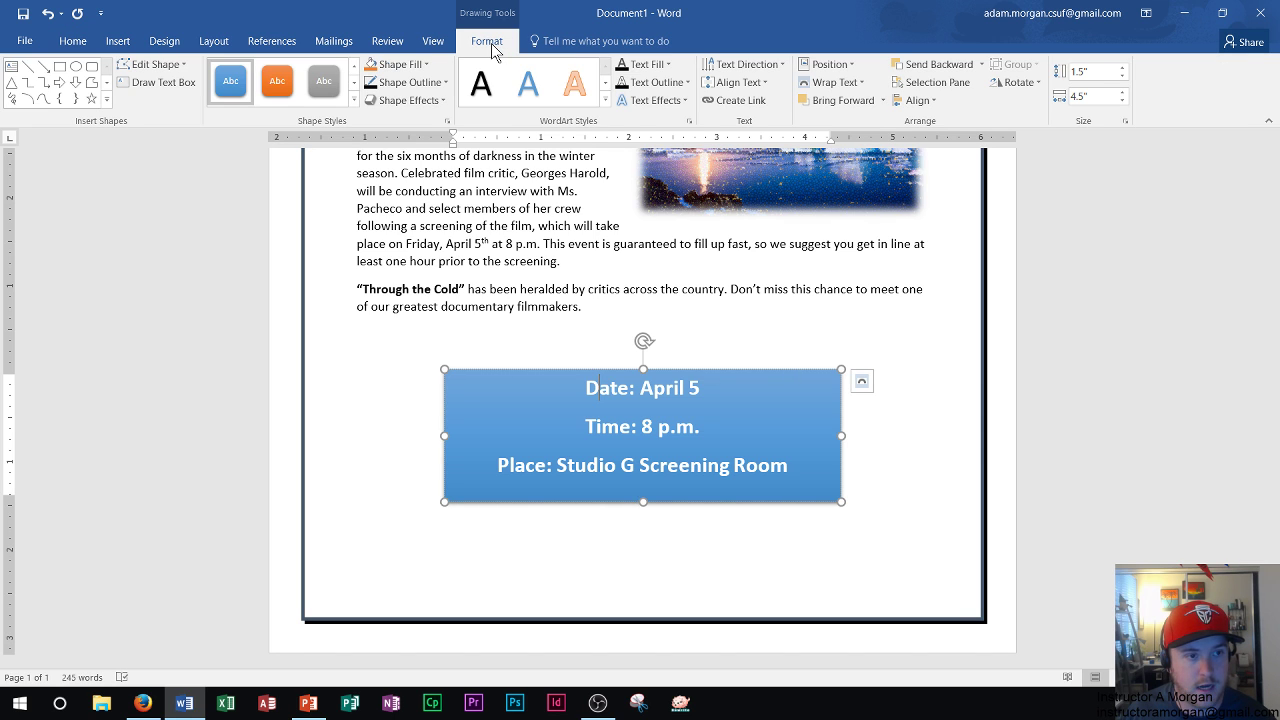
pyautogui.click(446, 84)
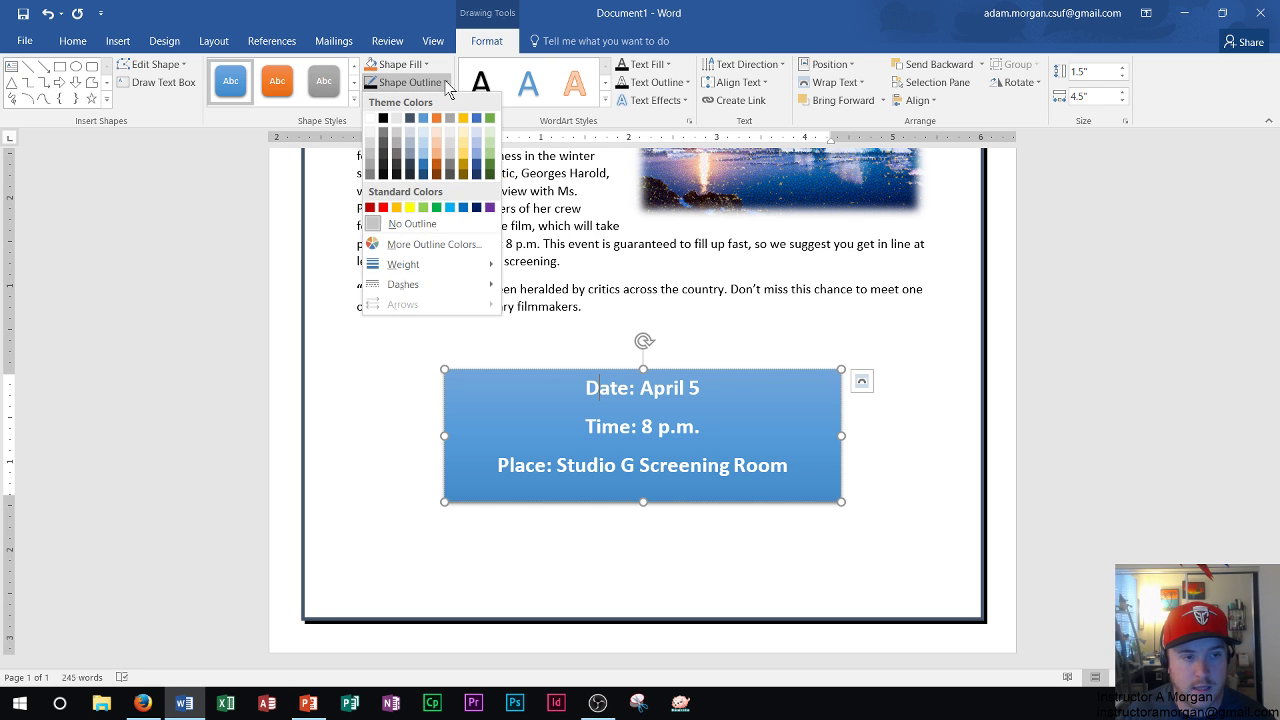
pyautogui.click(384, 119)
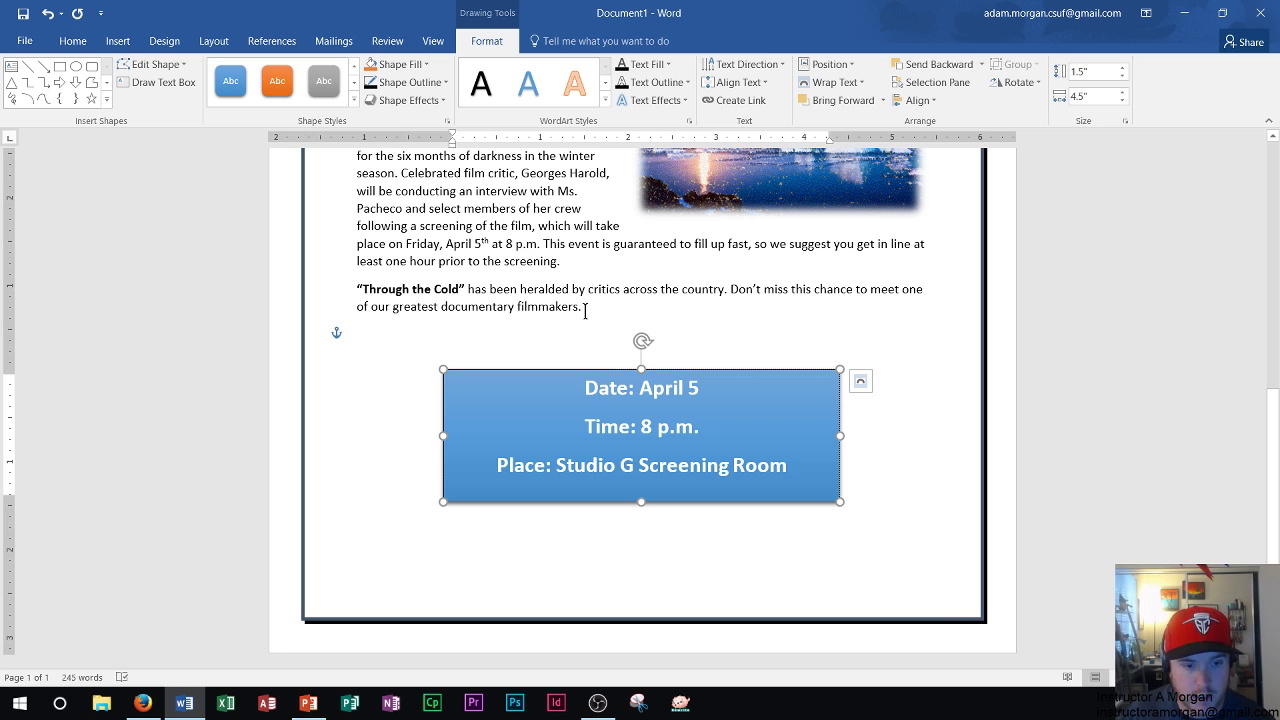
pyautogui.click(553, 264)
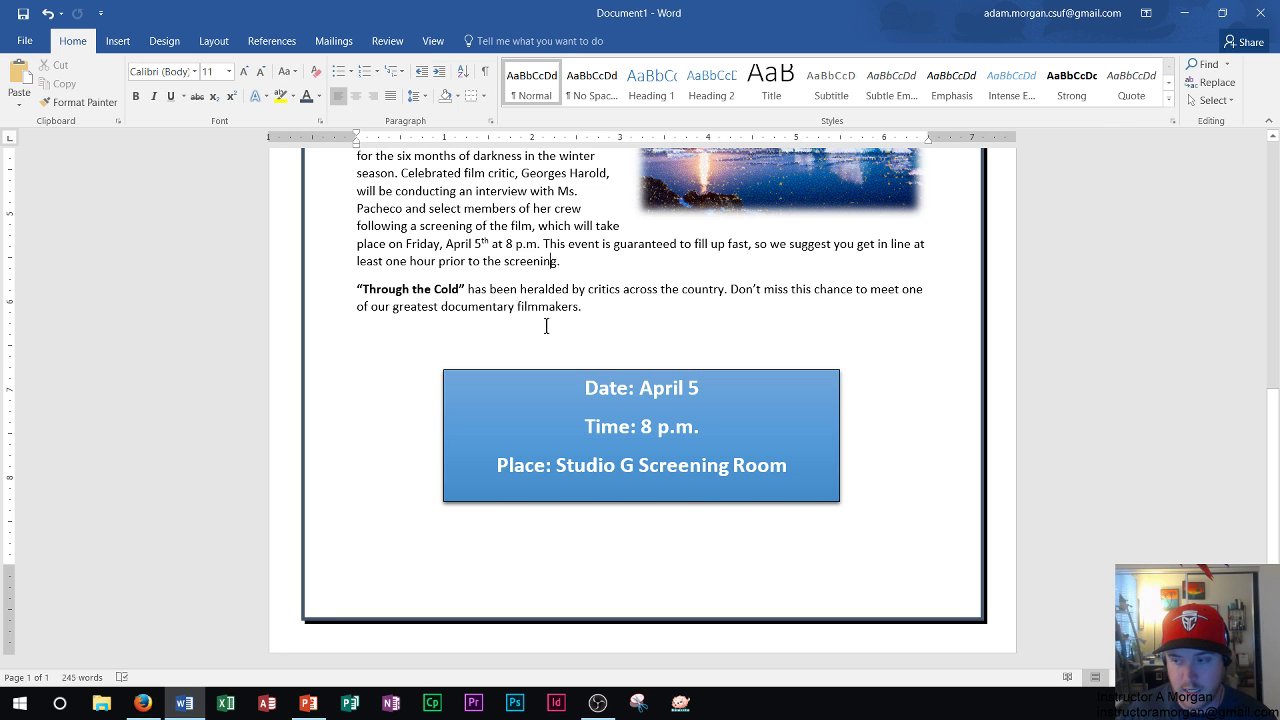
pyautogui.scroll(-1, 582, 320)
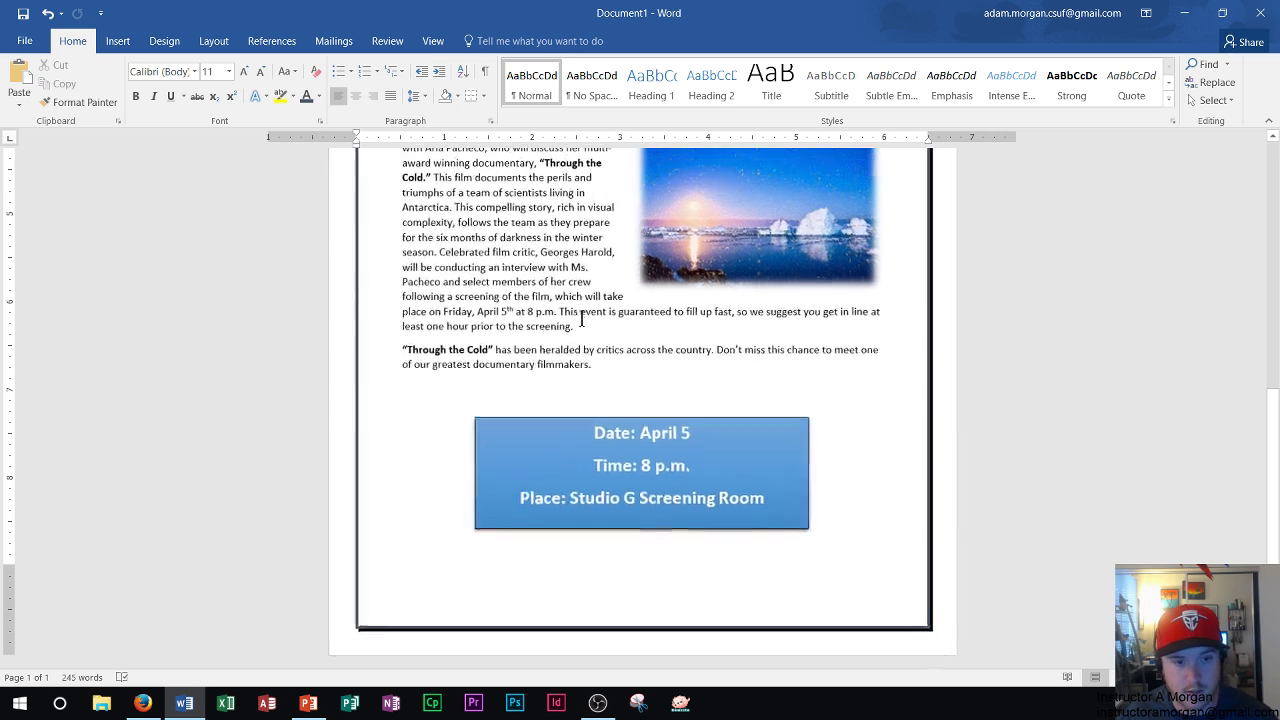
pyautogui.scroll(-3, 581, 320)
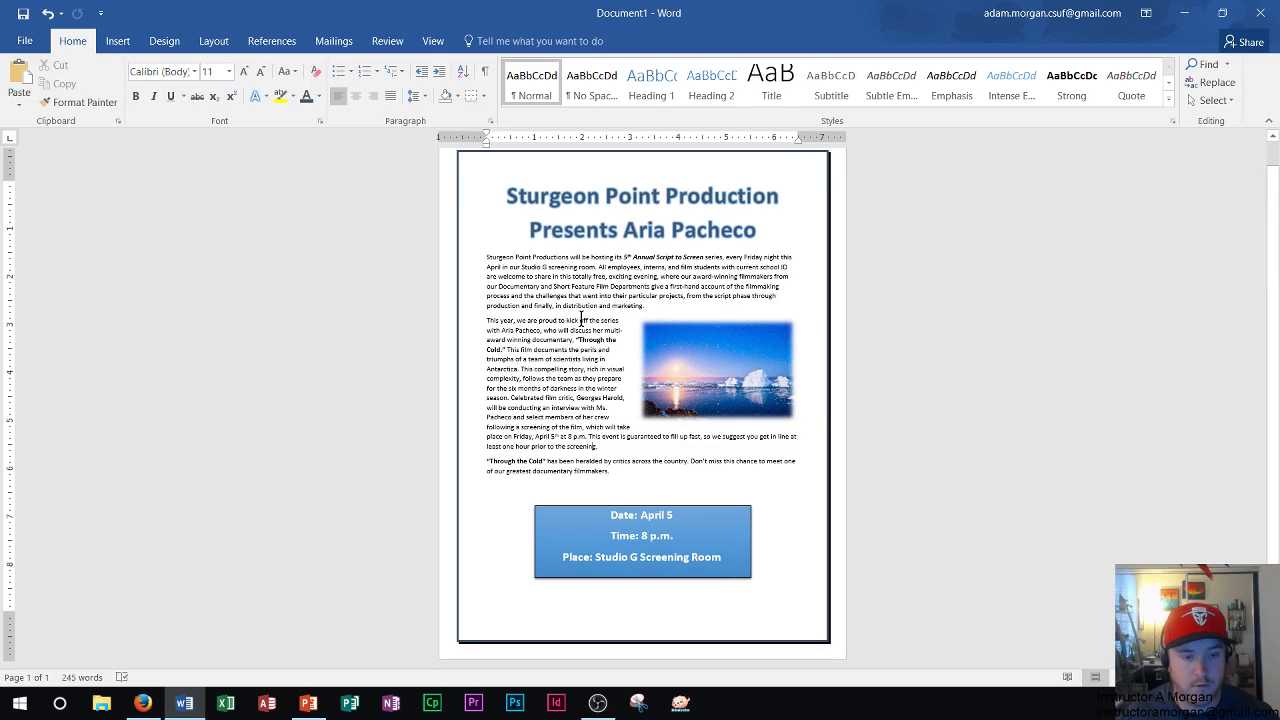